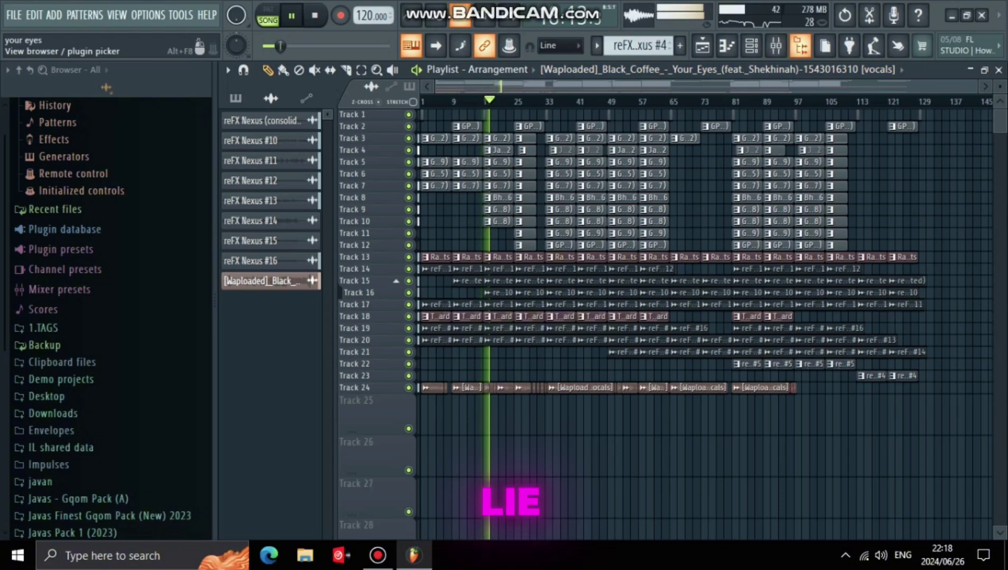
Review the mixer levels and the playlist arrangement around bars 25 to 37 while the song plays.
{"action": "left_click", "coordinate": [775, 46]}
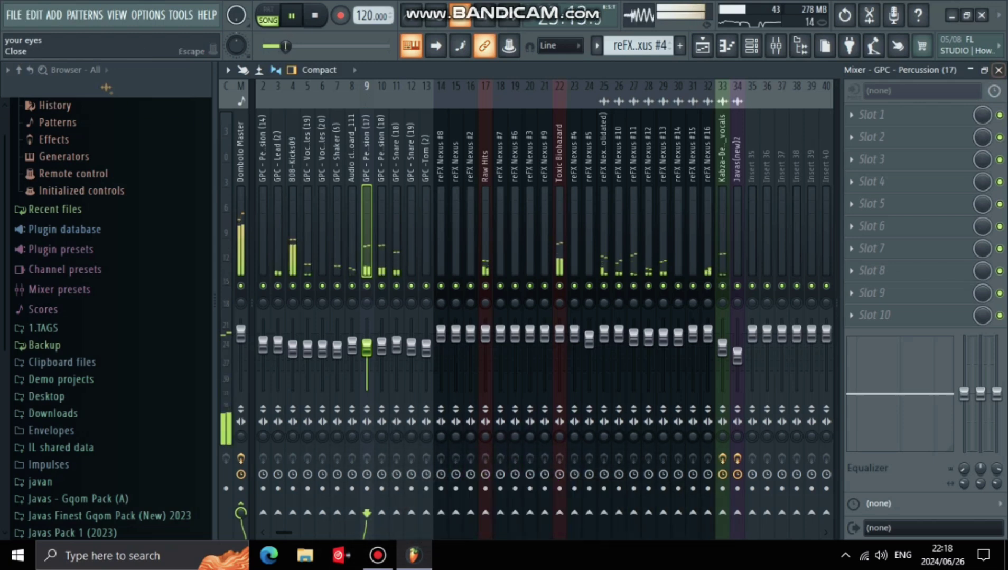
{"action": "key", "text": "F5"}
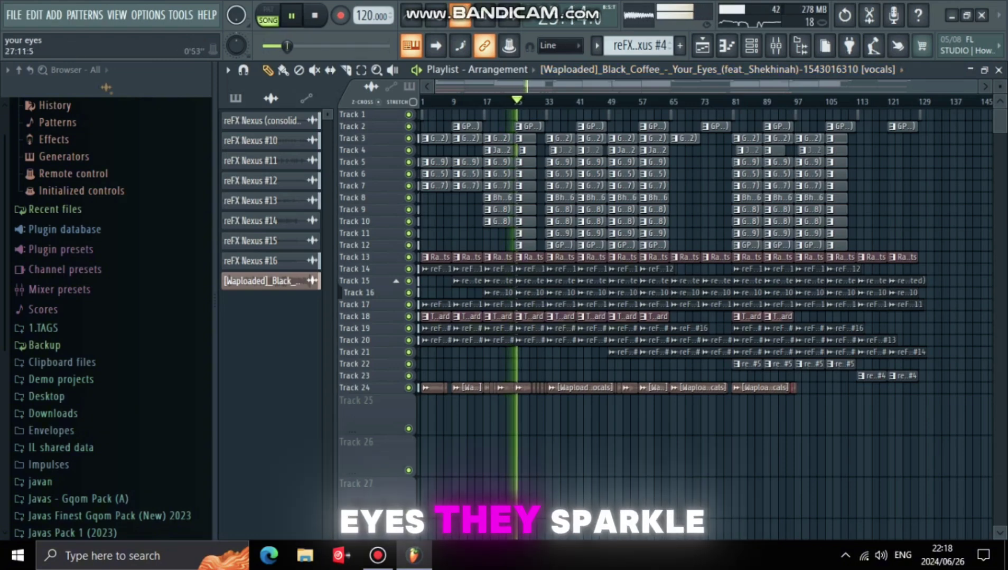
{"action": "scroll", "coordinate": [523, 317], "scroll_direction": "up", "scroll_amount": 3}
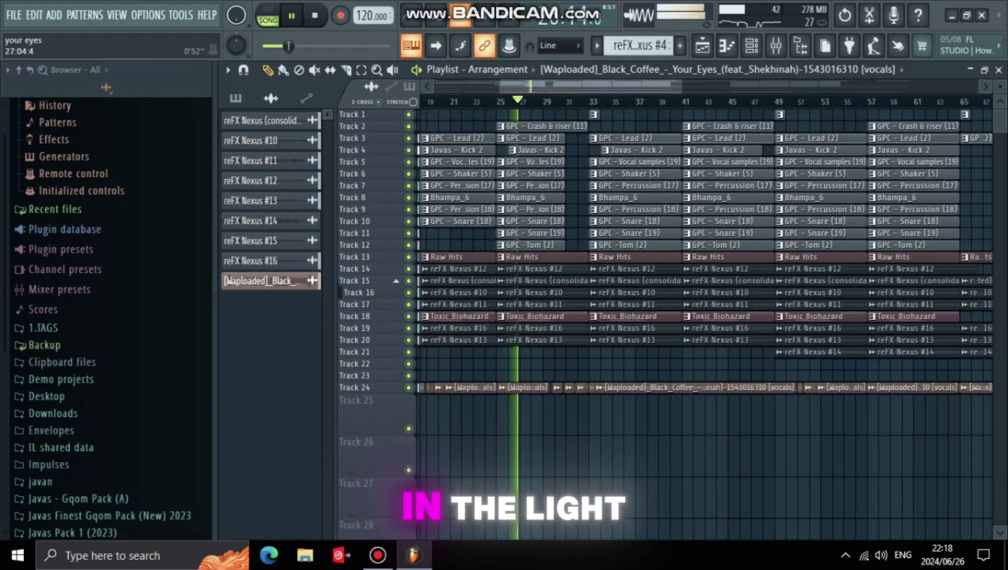
{"action": "scroll", "coordinate": [697, 264], "scroll_direction": "down", "scroll_amount": 5}
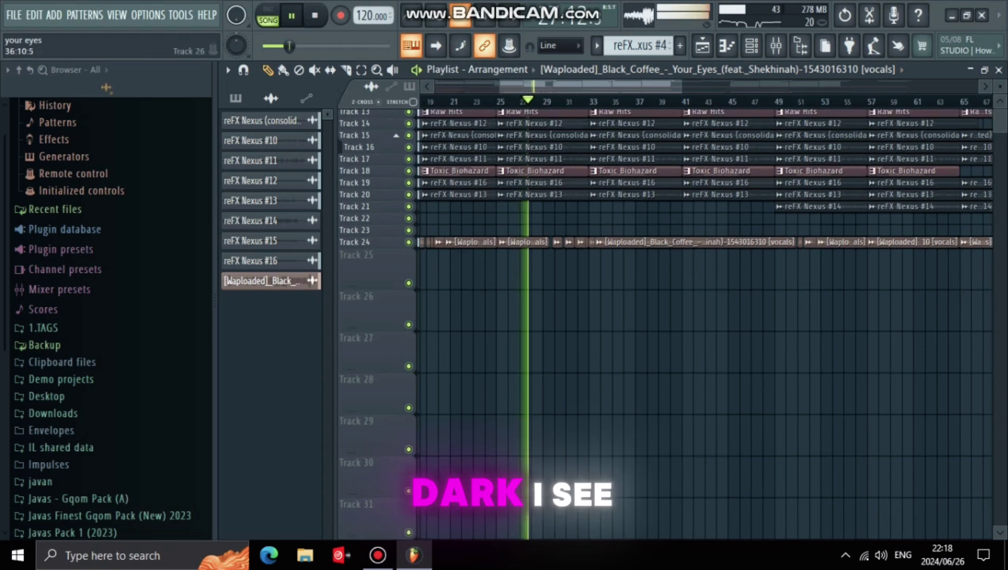
{"action": "scroll", "coordinate": [697, 265], "scroll_direction": "up", "scroll_amount": 5}
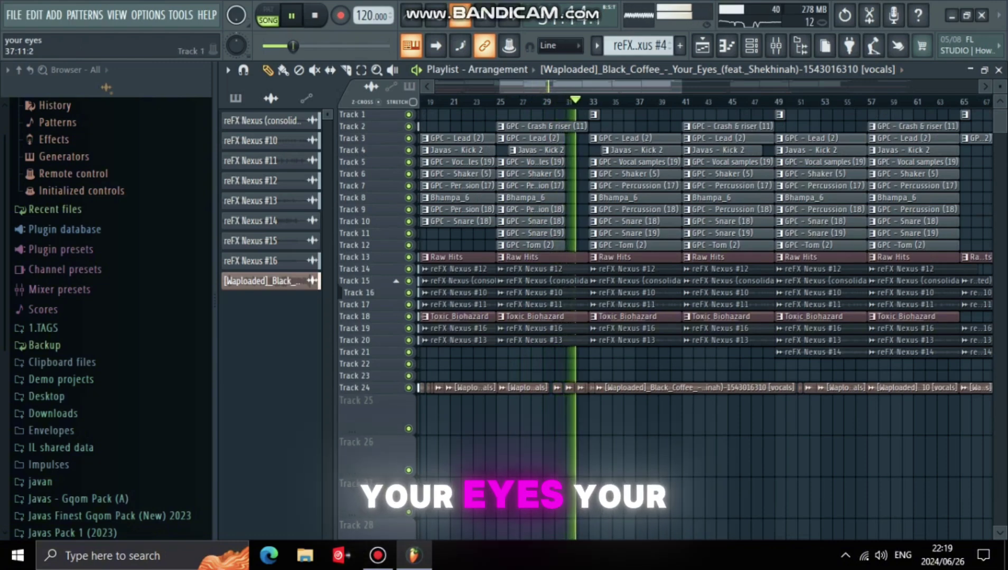
{"action": "scroll", "coordinate": [643, 102], "scroll_direction": "down", "scroll_amount": 2}
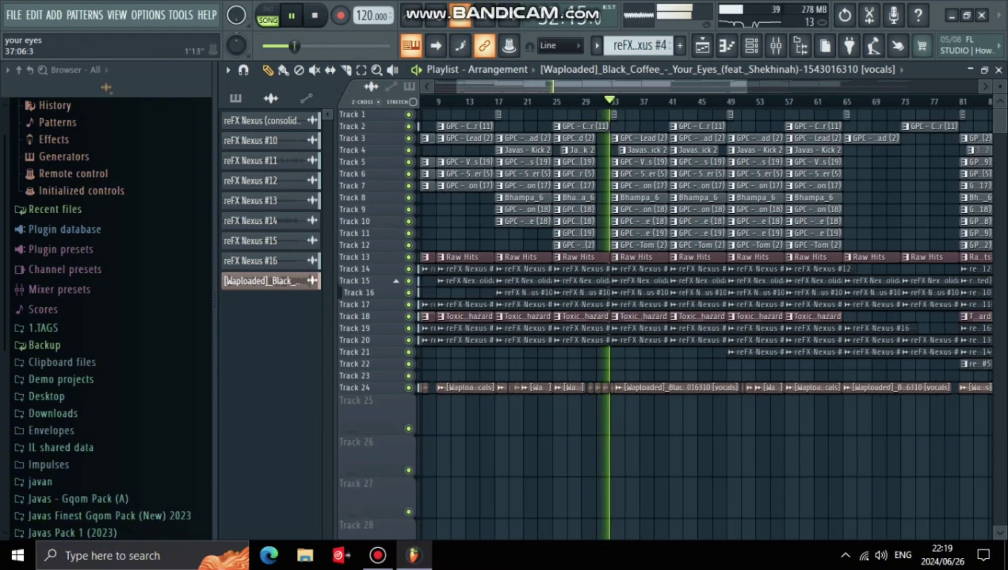
{"action": "scroll", "coordinate": [644, 102], "scroll_direction": "down", "scroll_amount": 2}
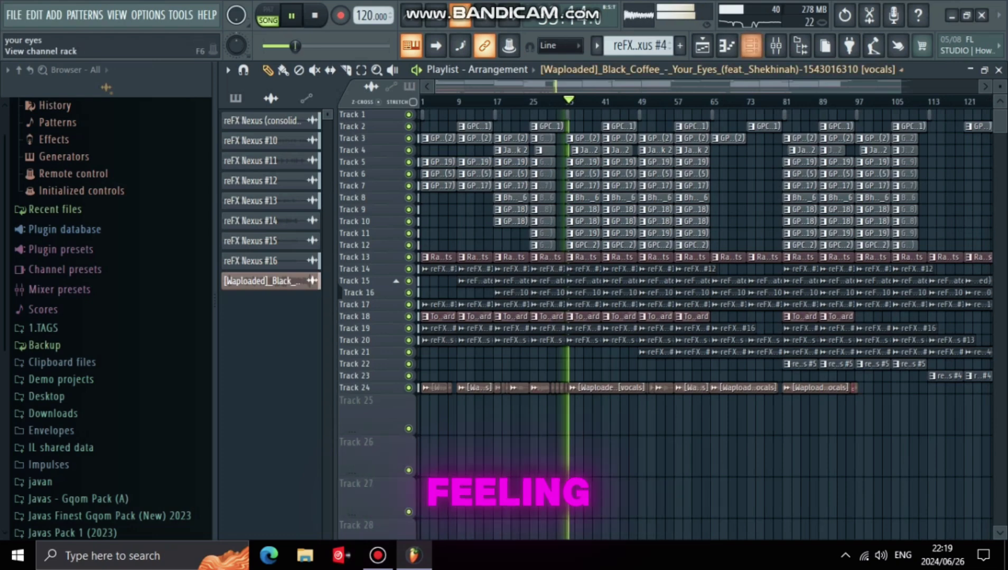
Raise the vocals fader on mixer insert 33 slightly and lower the reFX Nexus #16 fader a little.
{"action": "left_click", "coordinate": [751, 46]}
{"action": "left_click", "coordinate": [775, 45]}
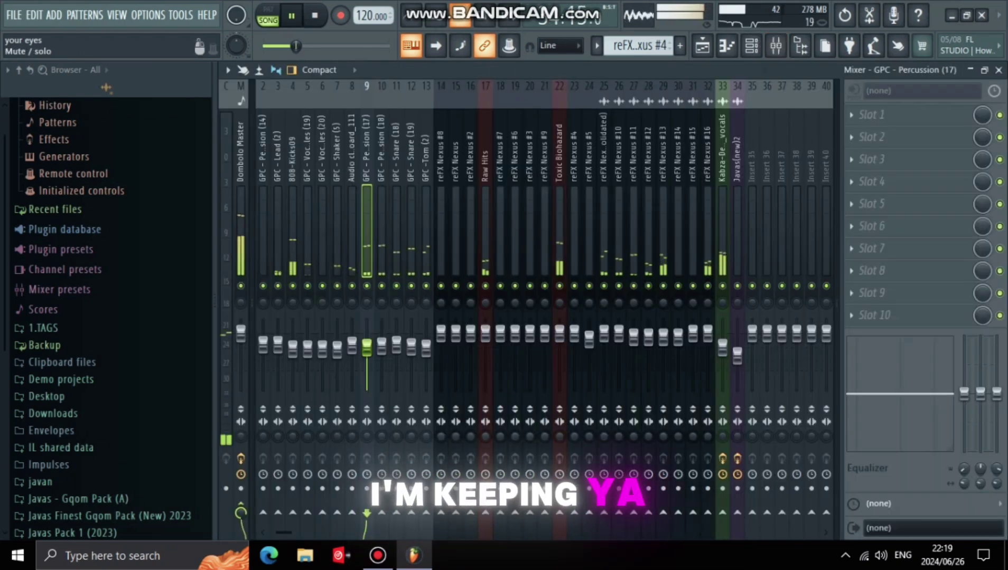
{"action": "left_click_drag", "start_coordinate": [722, 347], "coordinate": [722, 343]}
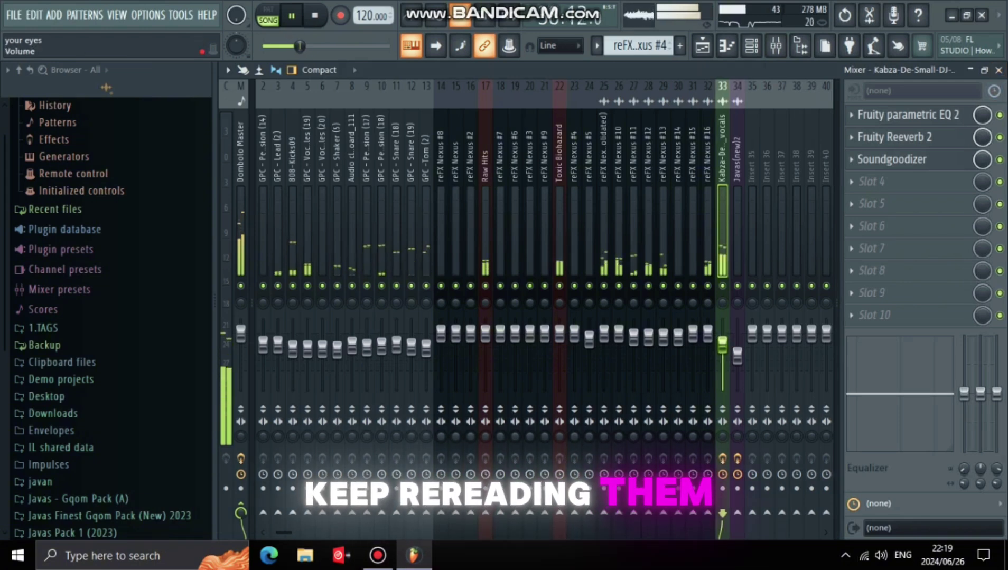
{"action": "left_click_drag", "start_coordinate": [708, 333], "coordinate": [708, 336]}
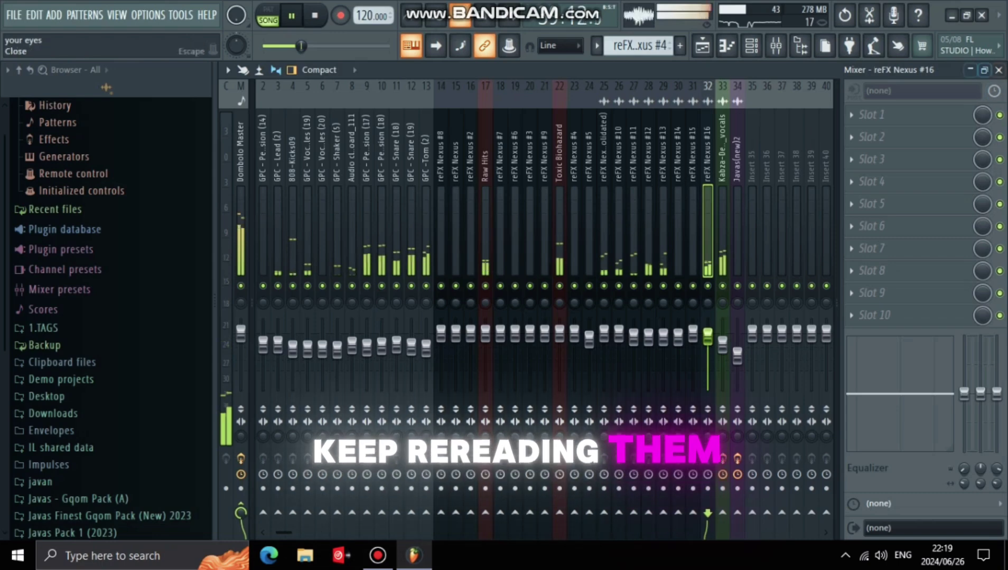
{"action": "left_click", "coordinate": [999, 70]}
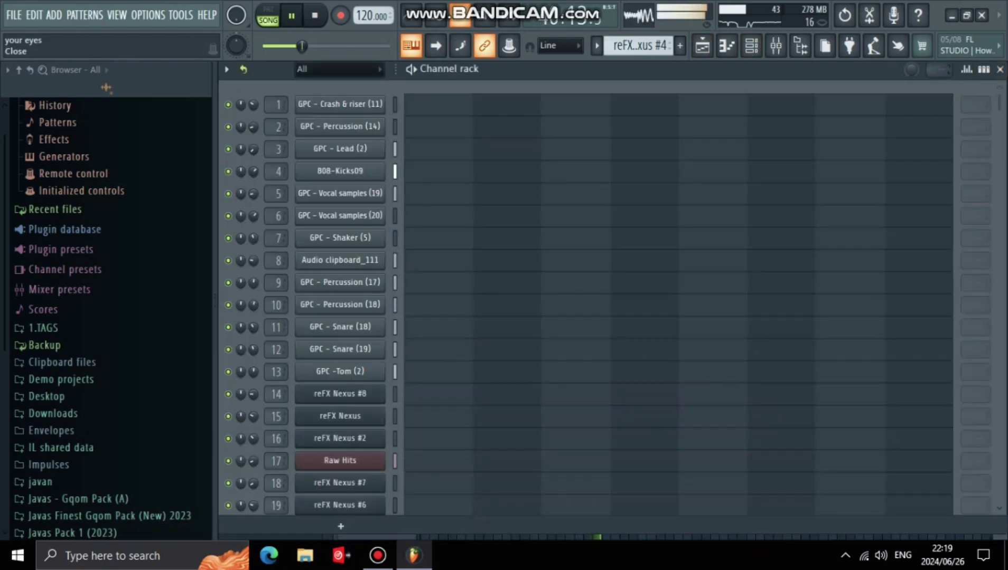
{"action": "left_click", "coordinate": [999, 69]}
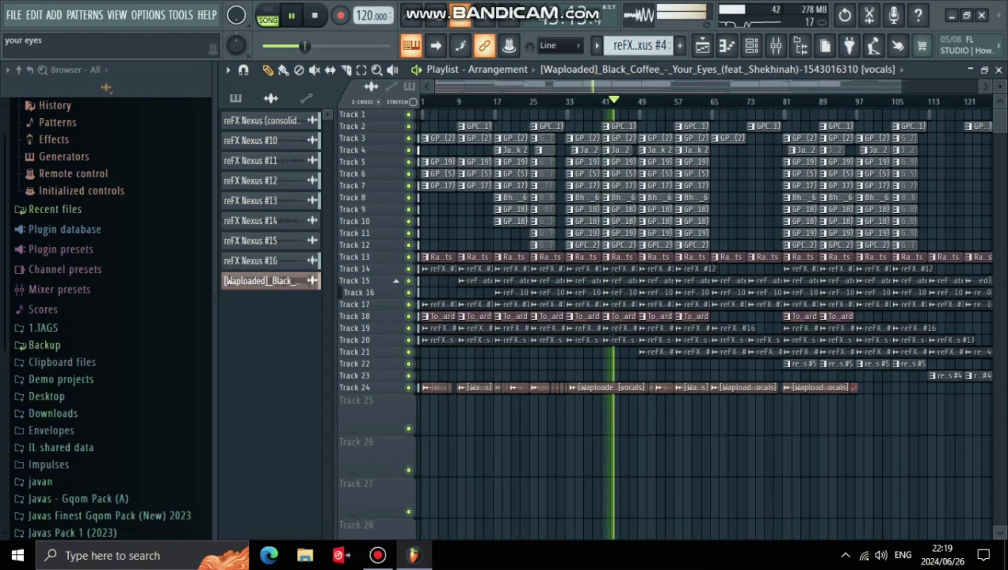
Check the mixer levels again and inspect the playlist clips around bars 41 to 65 during playback.
{"action": "scroll", "coordinate": [641, 443], "scroll_direction": "down", "scroll_amount": 1}
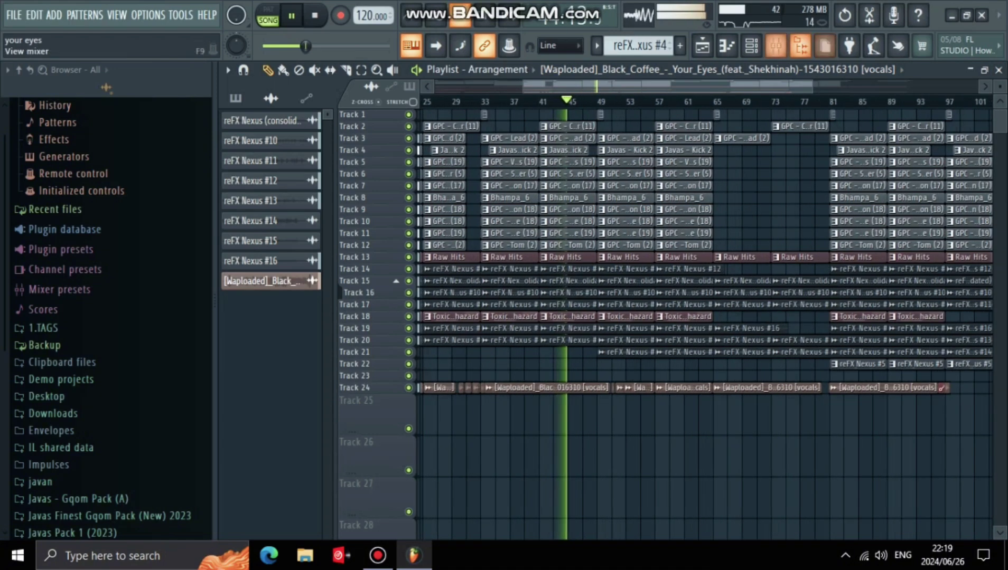
{"action": "left_click", "coordinate": [775, 46]}
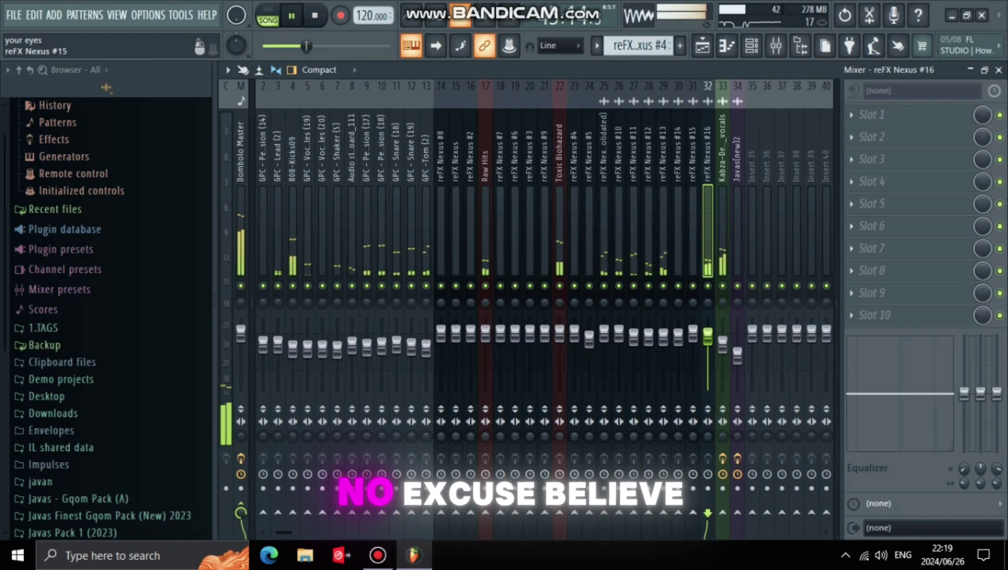
{"action": "left_click", "coordinate": [998, 70]}
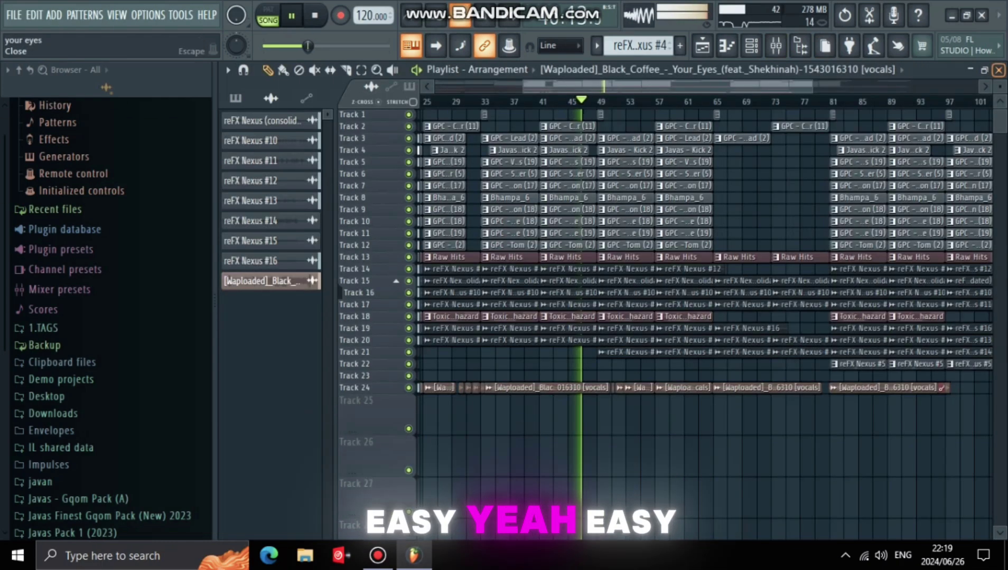
{"action": "scroll", "coordinate": [606, 101], "scroll_direction": "up", "scroll_amount": 3}
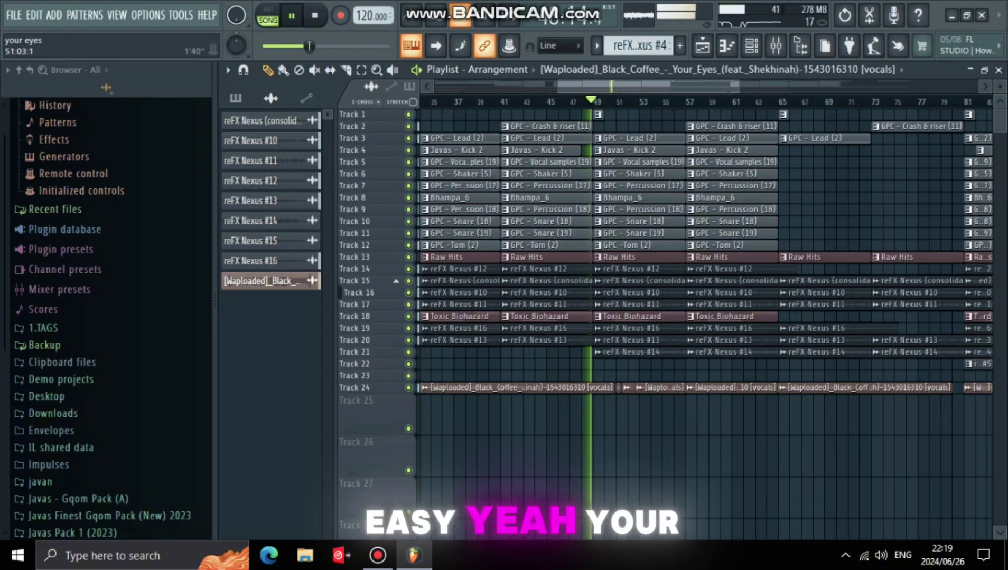
{"action": "scroll", "coordinate": [606, 102], "scroll_direction": "down", "scroll_amount": 4}
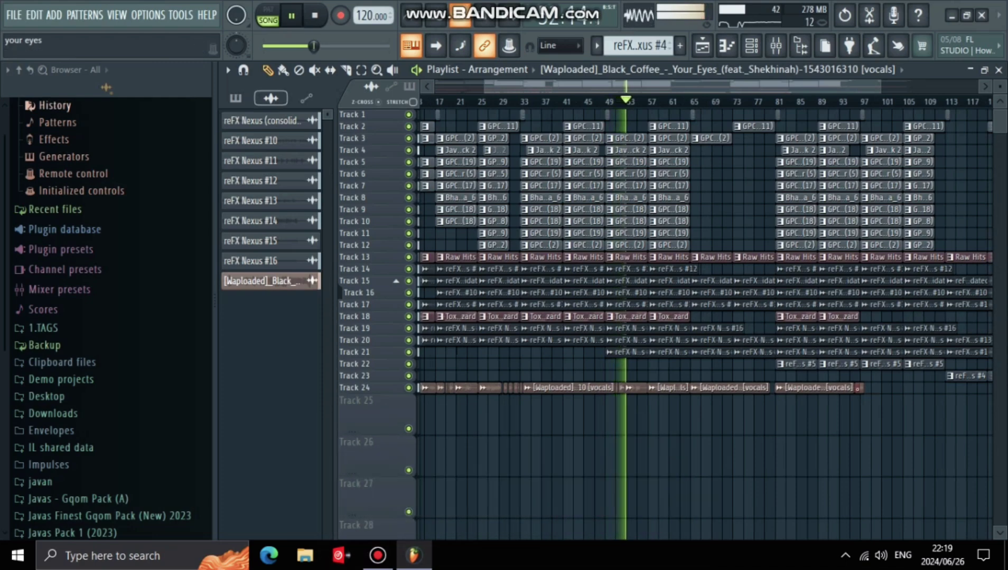
Switch the playlist's picker from audio clips to patterns.
{"action": "left_click", "coordinate": [236, 98]}
{"action": "left_click", "coordinate": [306, 98]}
{"action": "left_click", "coordinate": [236, 98]}
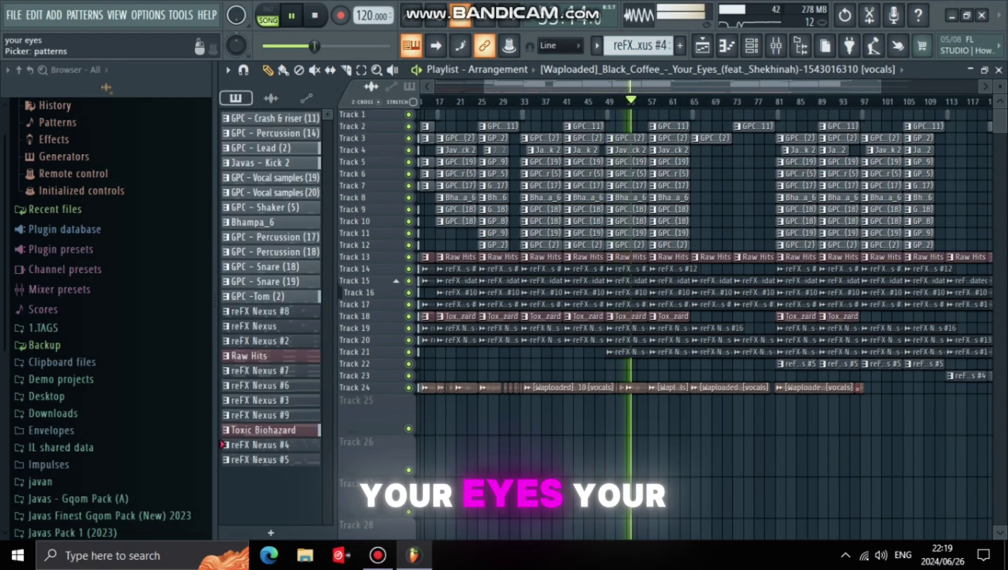
Examine how the clips are arranged around the break at bar 65.
{"action": "scroll", "coordinate": [681, 296], "scroll_direction": "down", "scroll_amount": 3}
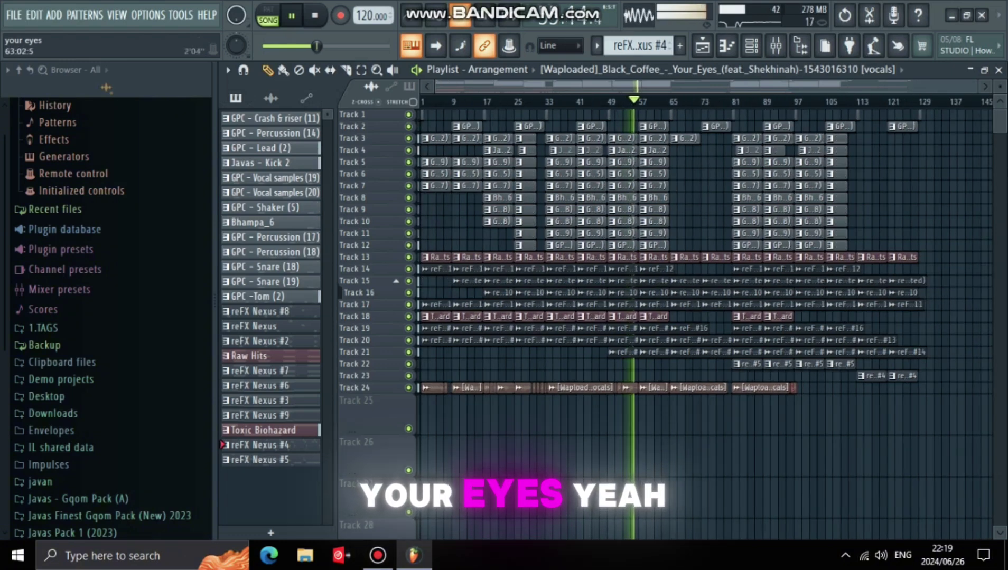
{"action": "scroll", "coordinate": [663, 295], "scroll_direction": "up", "scroll_amount": 2}
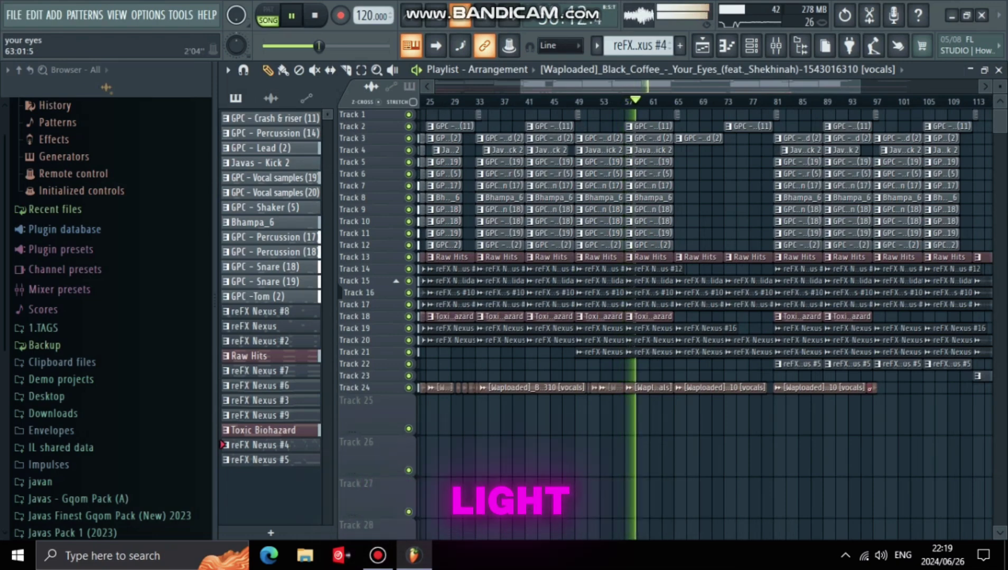
{"action": "scroll", "coordinate": [666, 296], "scroll_direction": "up", "scroll_amount": 1}
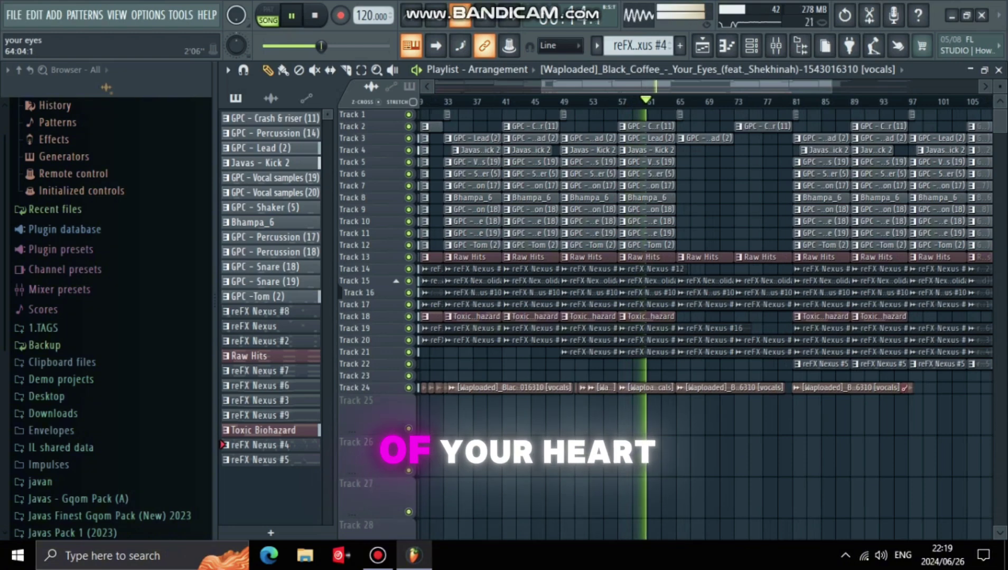
{"action": "scroll", "coordinate": [665, 296], "scroll_direction": "down", "scroll_amount": 2}
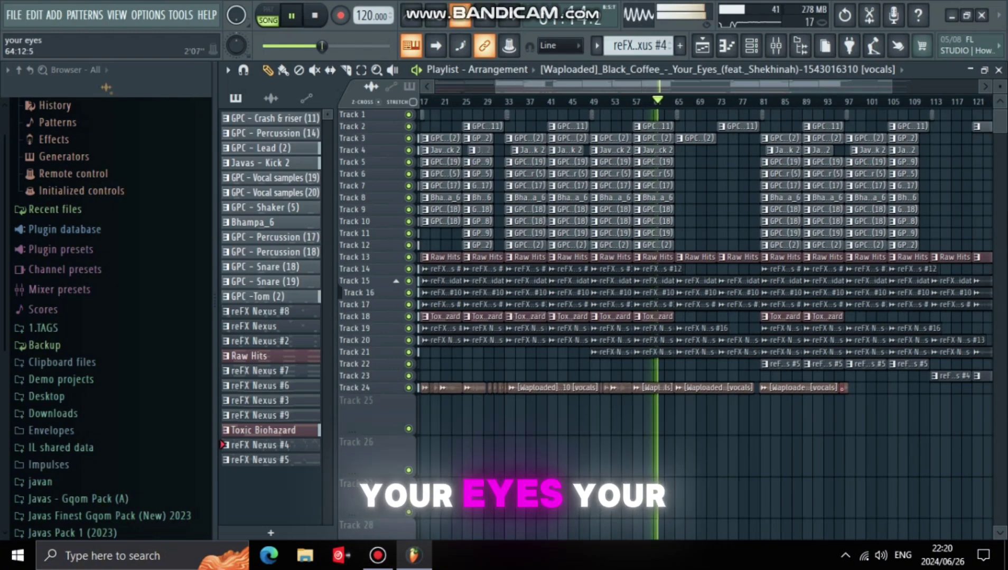
{"action": "scroll", "coordinate": [665, 295], "scroll_direction": "down", "scroll_amount": 1}
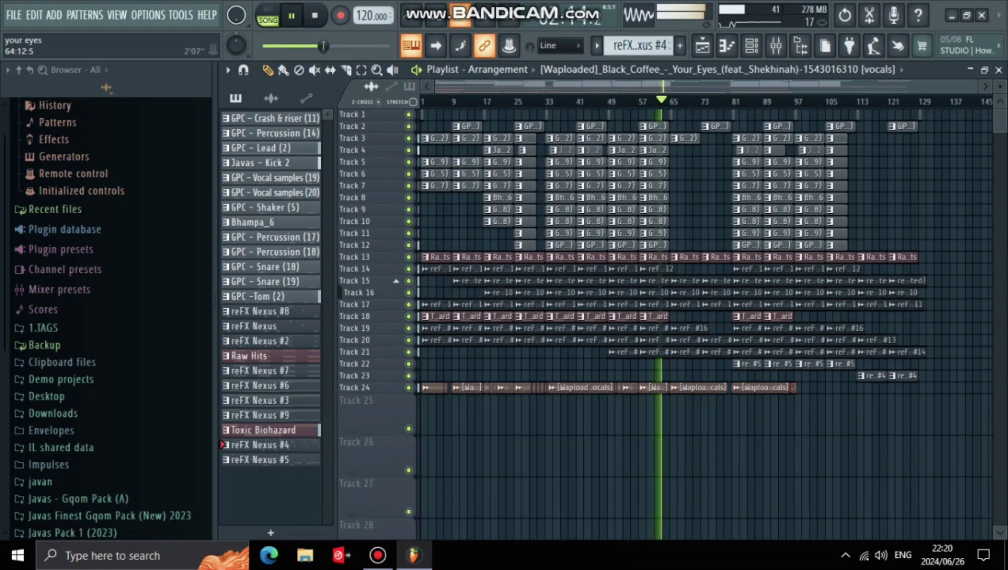
{"action": "scroll", "coordinate": [665, 296], "scroll_direction": "up", "scroll_amount": 2}
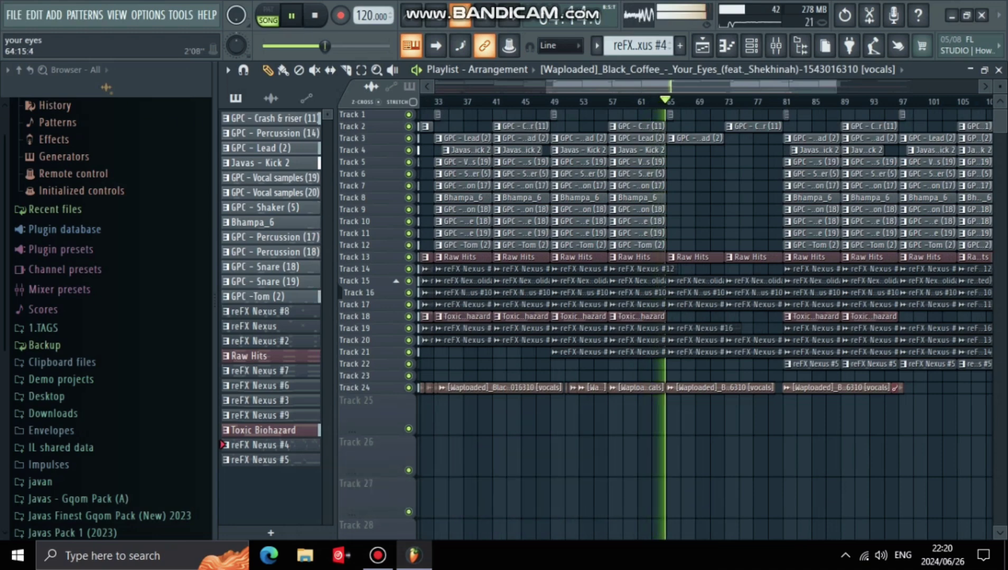
Shorten the kick, vocal sample, shaker, percussion, snare and tom clips starting at bar 57 on tracks 4 to 12 to end at bar 64.
{"action": "scroll", "coordinate": [671, 248], "scroll_direction": "up", "scroll_amount": 3}
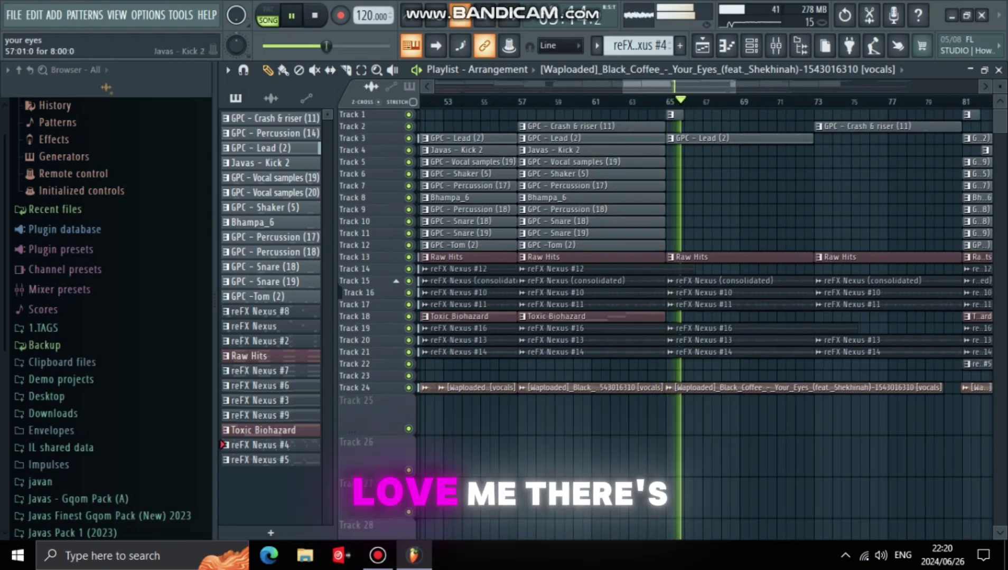
{"action": "scroll", "coordinate": [671, 248], "scroll_direction": "down", "scroll_amount": 3}
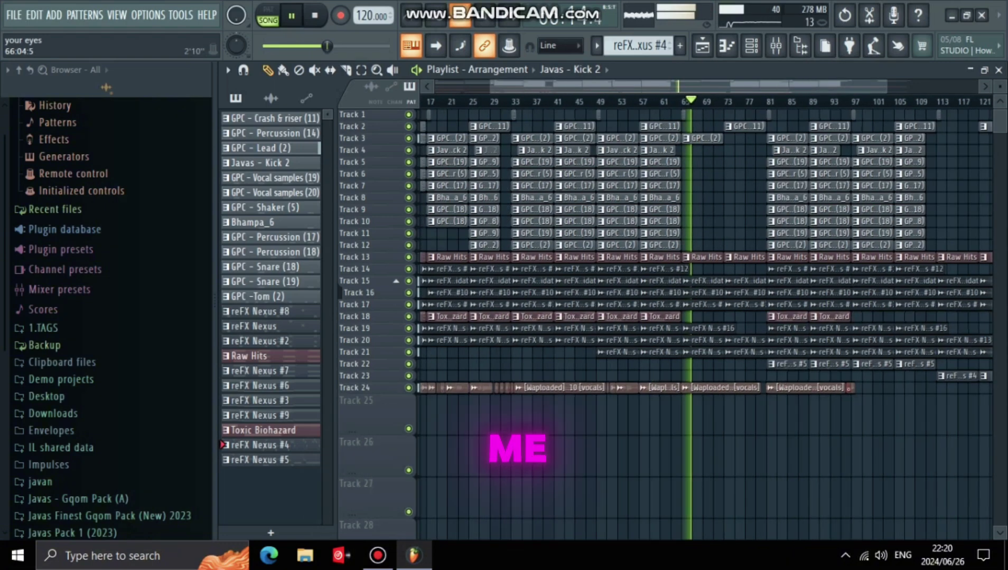
{"action": "scroll", "coordinate": [693, 248], "scroll_direction": "up", "scroll_amount": 1}
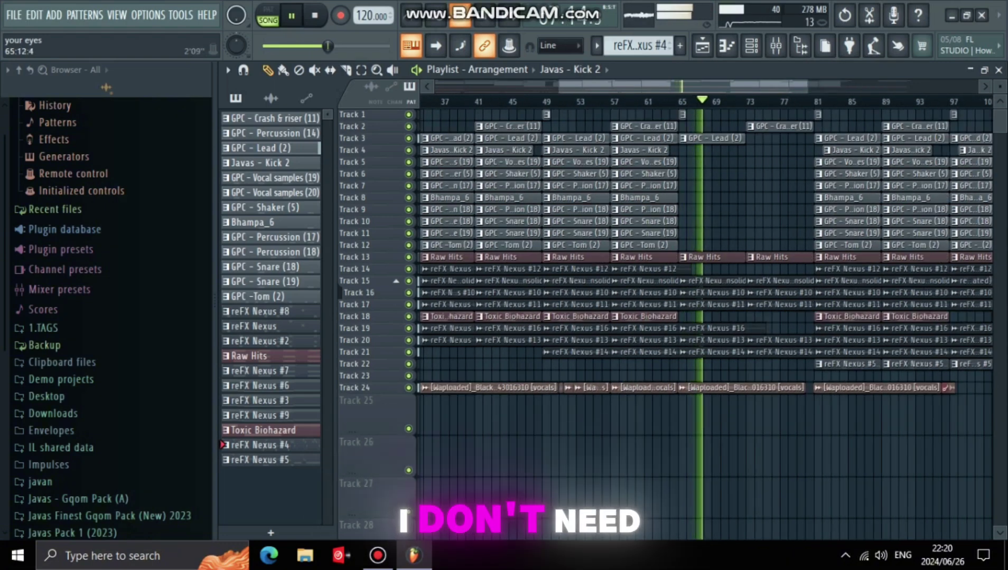
{"action": "scroll", "coordinate": [683, 249], "scroll_direction": "up", "scroll_amount": 1}
{"action": "left_click_drag", "start_coordinate": [673, 245], "coordinate": [669, 171]}
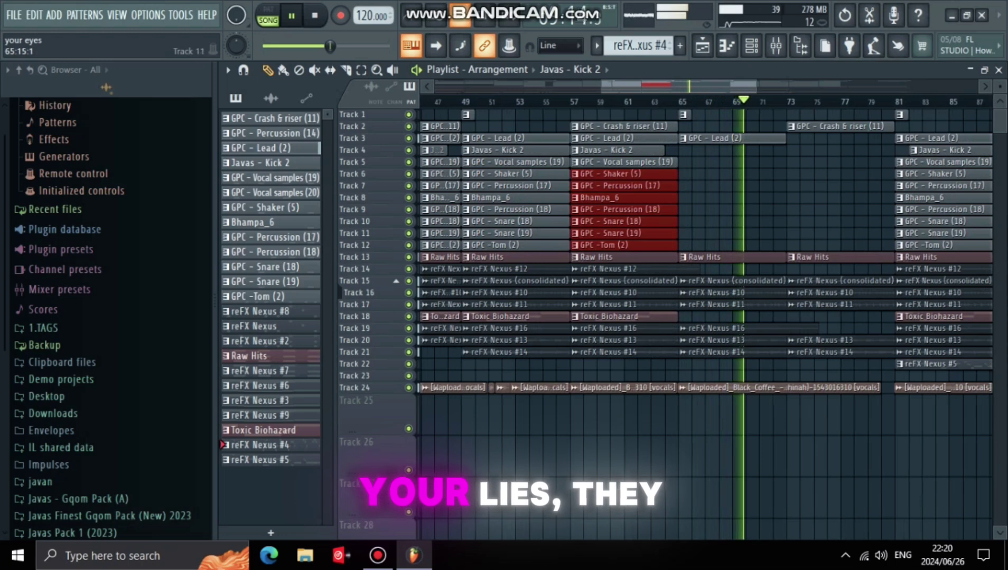
{"action": "left_click", "coordinate": [688, 221], "text": "ctrl"}
{"action": "left_click_drag", "start_coordinate": [682, 239], "coordinate": [669, 157]}
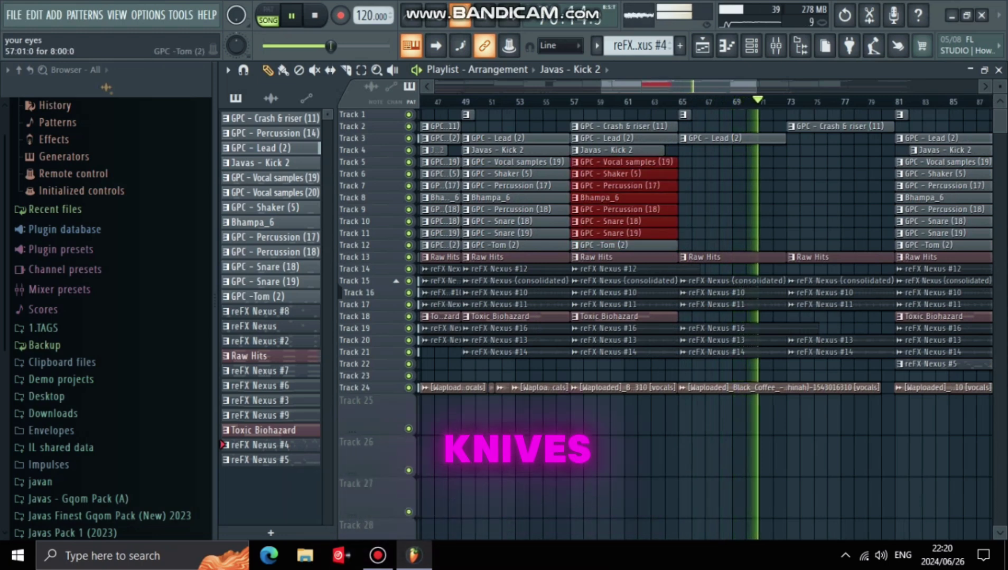
{"action": "left_click", "coordinate": [681, 245], "text": "ctrl"}
{"action": "left_click_drag", "start_coordinate": [682, 245], "coordinate": [664, 139]}
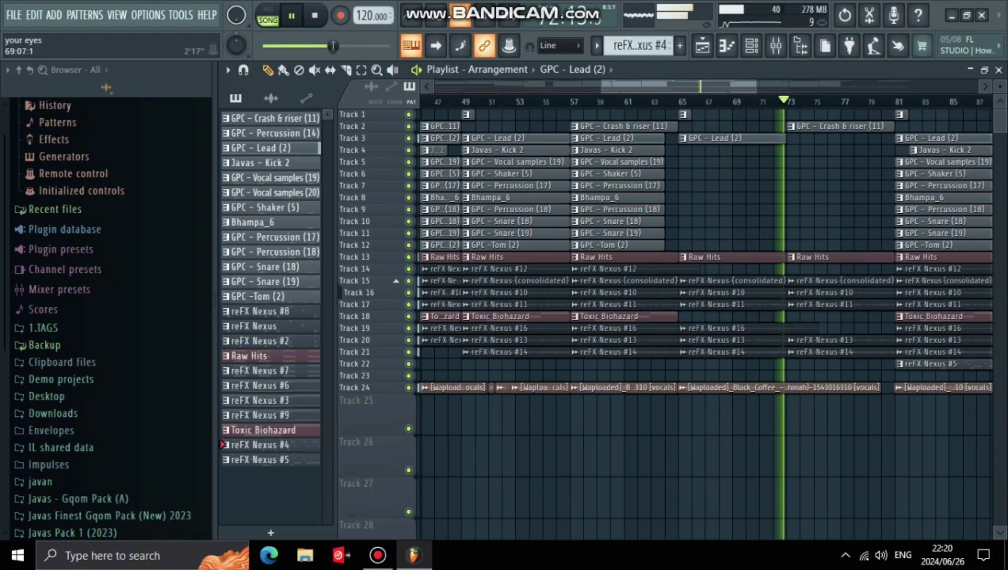
Review the lower playlist tracks and the arrangement from bar 73 onward as the song plays.
{"action": "scroll", "coordinate": [688, 163], "scroll_direction": "down", "scroll_amount": 4}
{"action": "scroll", "coordinate": [702, 316], "scroll_direction": "down", "scroll_amount": 4}
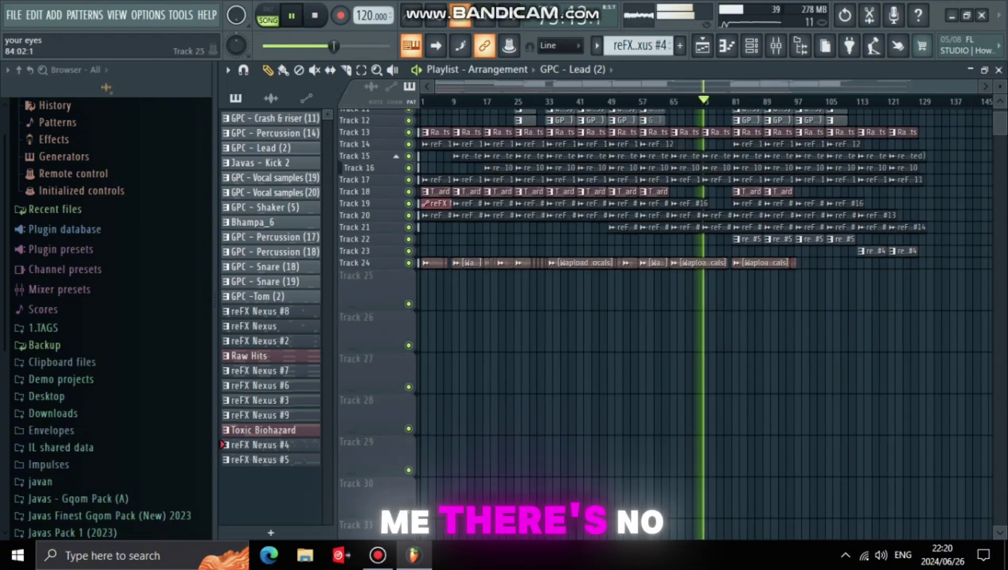
{"action": "scroll", "coordinate": [702, 317], "scroll_direction": "up", "scroll_amount": 4}
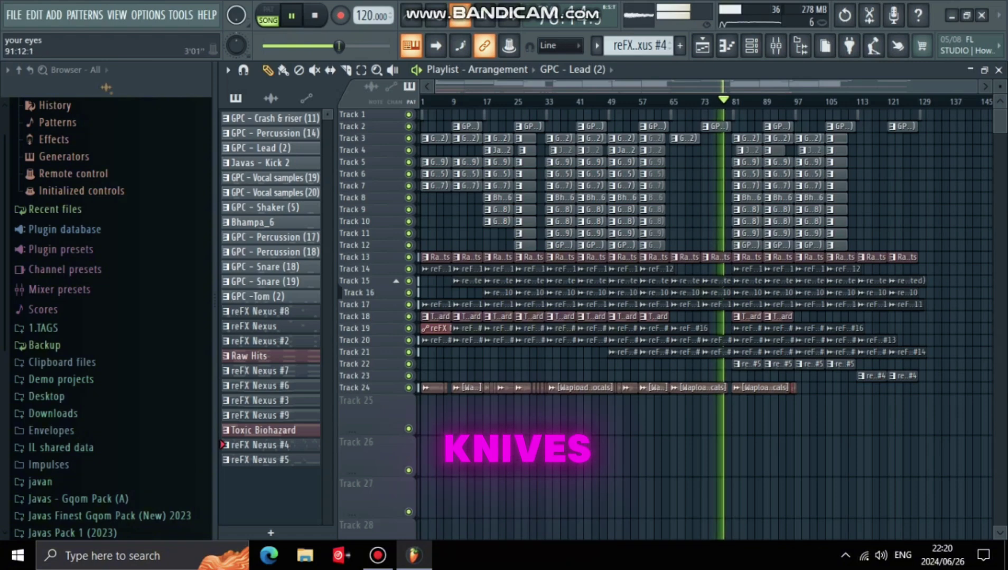
{"action": "scroll", "coordinate": [763, 101], "scroll_direction": "up", "scroll_amount": 2}
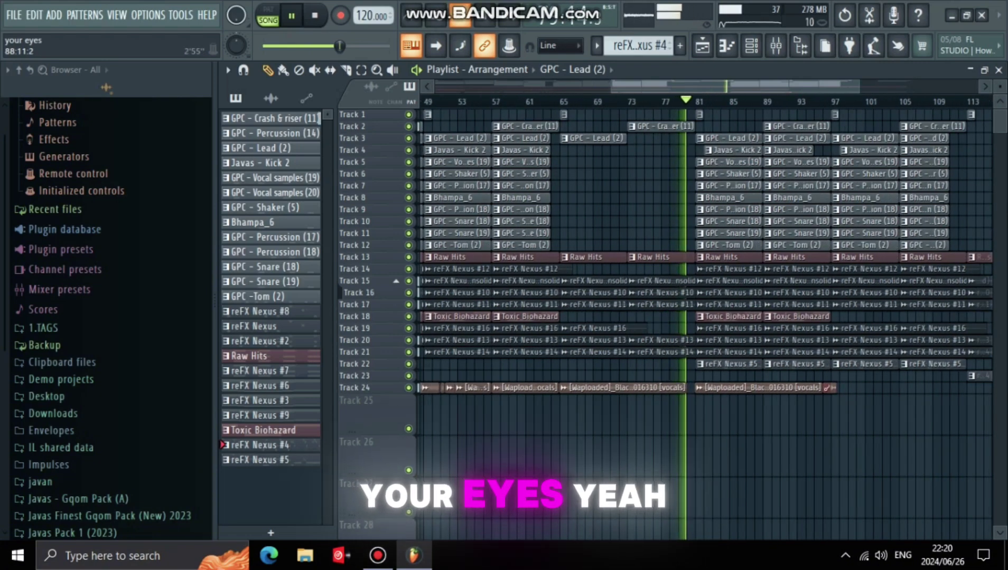
{"action": "scroll", "coordinate": [763, 101], "scroll_direction": "down", "scroll_amount": 2}
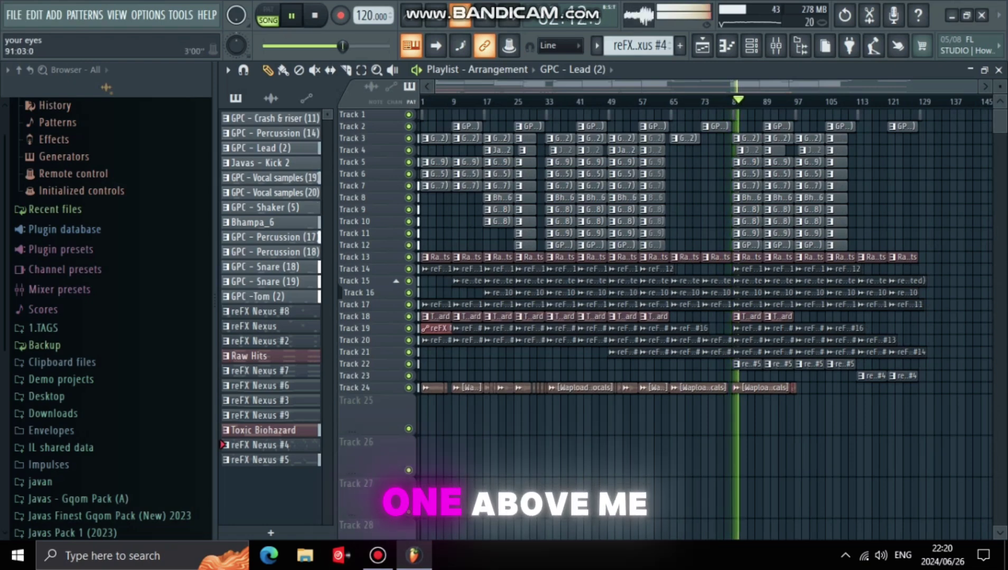
{"action": "scroll", "coordinate": [664, 323], "scroll_direction": "down", "scroll_amount": 4}
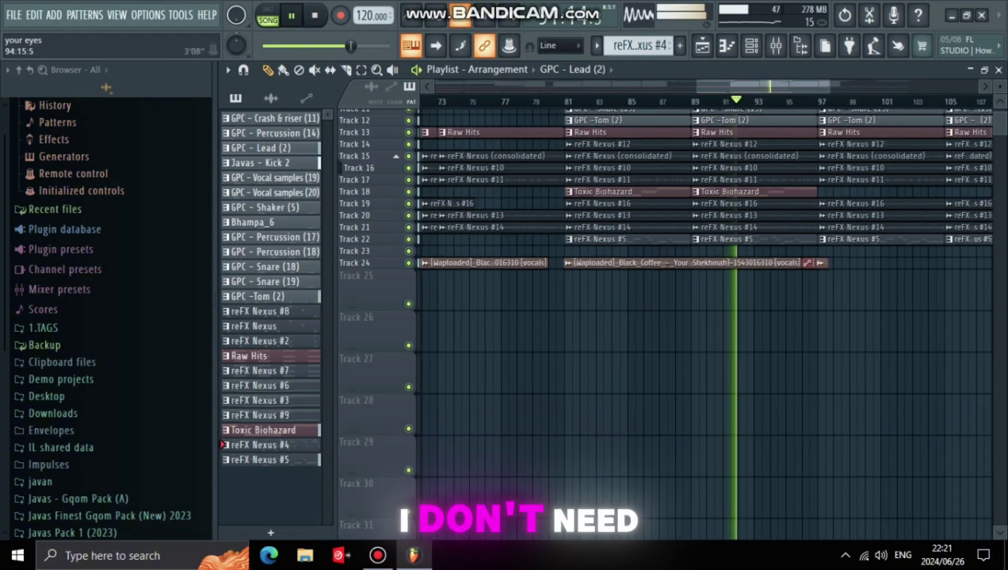
Select the reFX Nexus #5 pattern and examine its notes in the piano roll.
{"action": "left_click", "coordinate": [259, 460]}
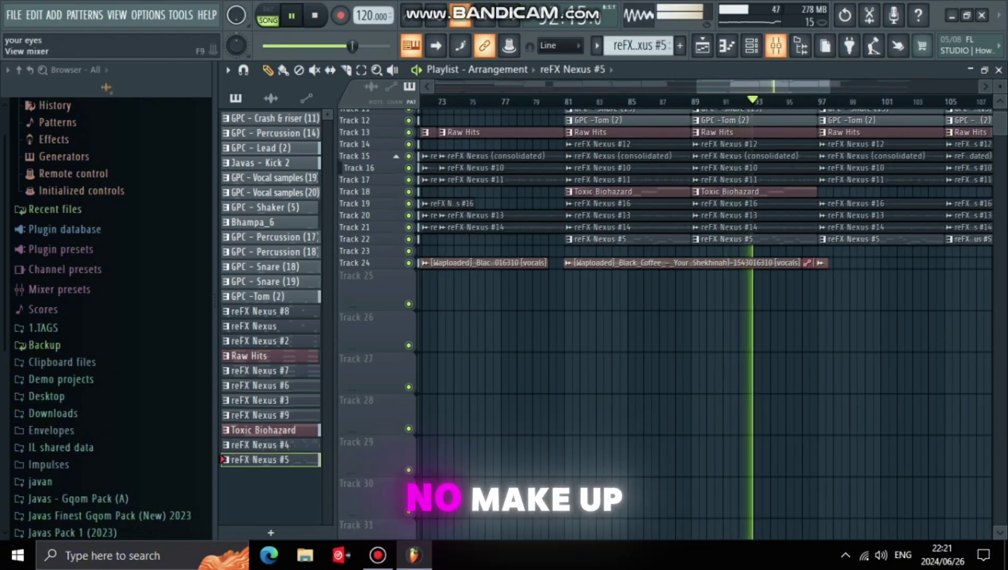
{"action": "left_click", "coordinate": [751, 45]}
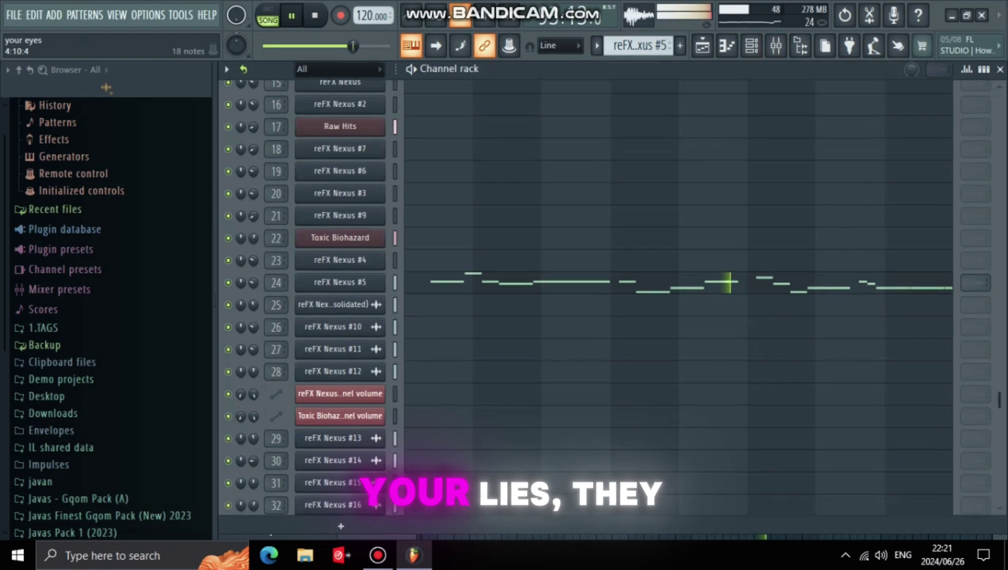
{"action": "left_click", "coordinate": [726, 283]}
{"action": "scroll", "coordinate": [686, 280], "scroll_direction": "down", "scroll_amount": 1}
{"action": "scroll", "coordinate": [706, 237], "scroll_direction": "down", "scroll_amount": 8}
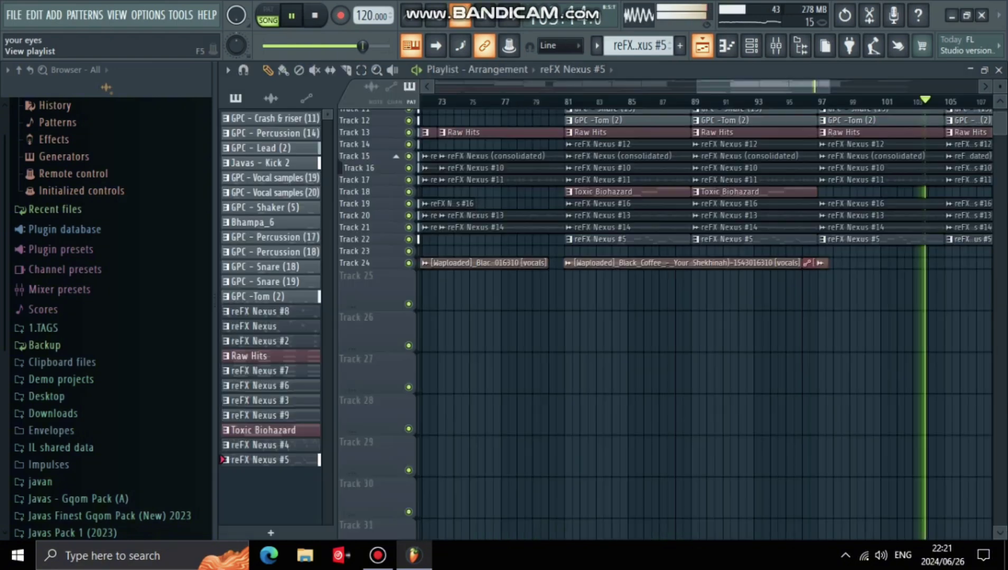
Return to the playlist and pick the reFX Nexus #4 clip at bar 113 on track 23.
{"action": "key", "text": "F5"}
{"action": "scroll", "coordinate": [924, 317], "scroll_direction": "down", "scroll_amount": 5}
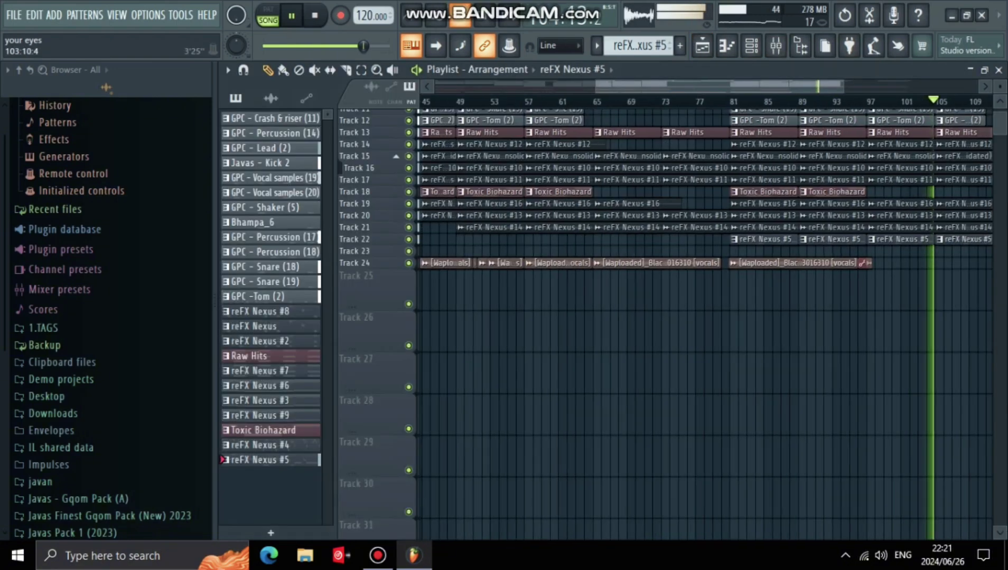
{"action": "scroll", "coordinate": [856, 252], "scroll_direction": "up", "scroll_amount": 3}
{"action": "left_click", "coordinate": [813, 252]}
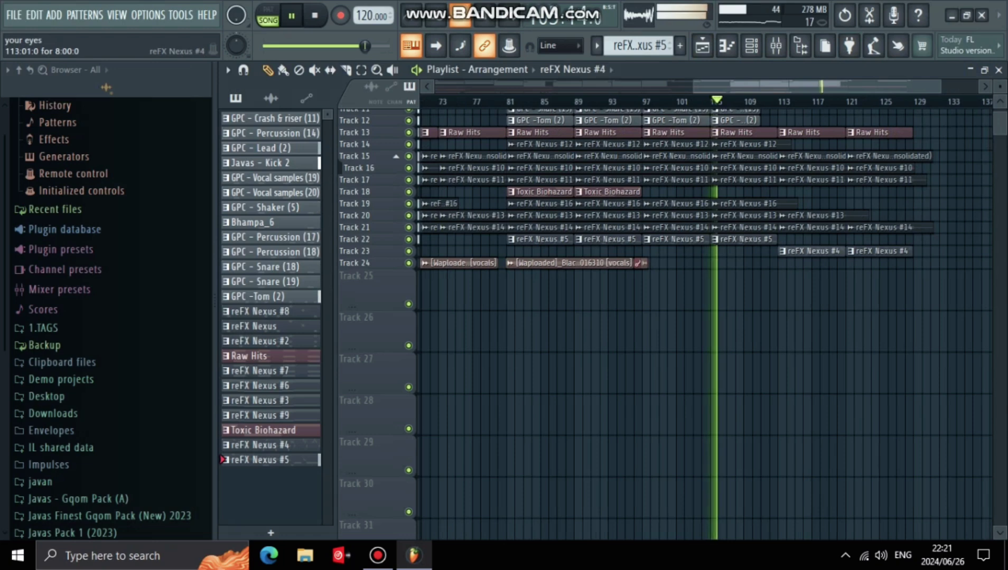
{"action": "scroll", "coordinate": [813, 252], "scroll_direction": "down", "scroll_amount": 3}
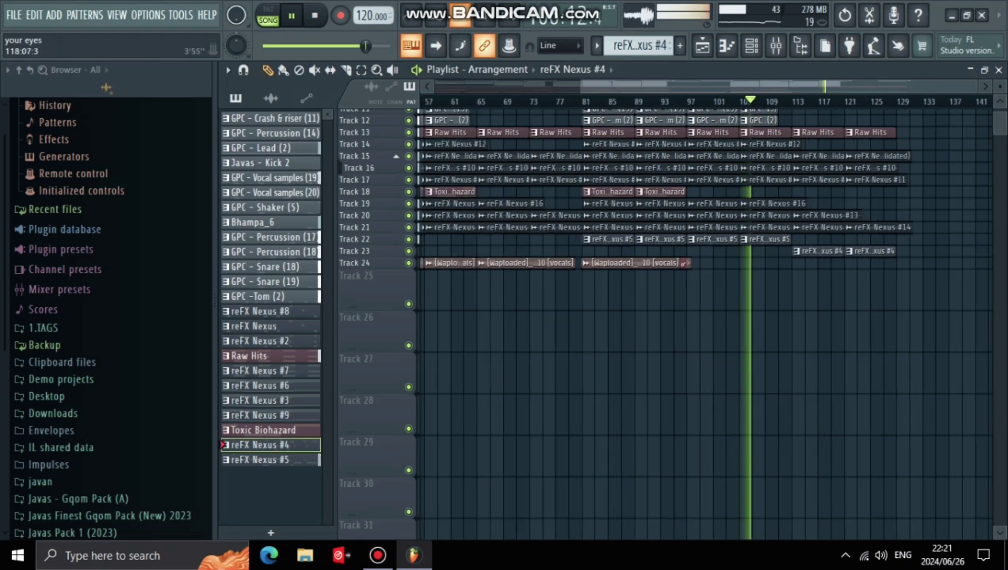
{"action": "scroll", "coordinate": [911, 264], "scroll_direction": "up", "scroll_amount": 2}
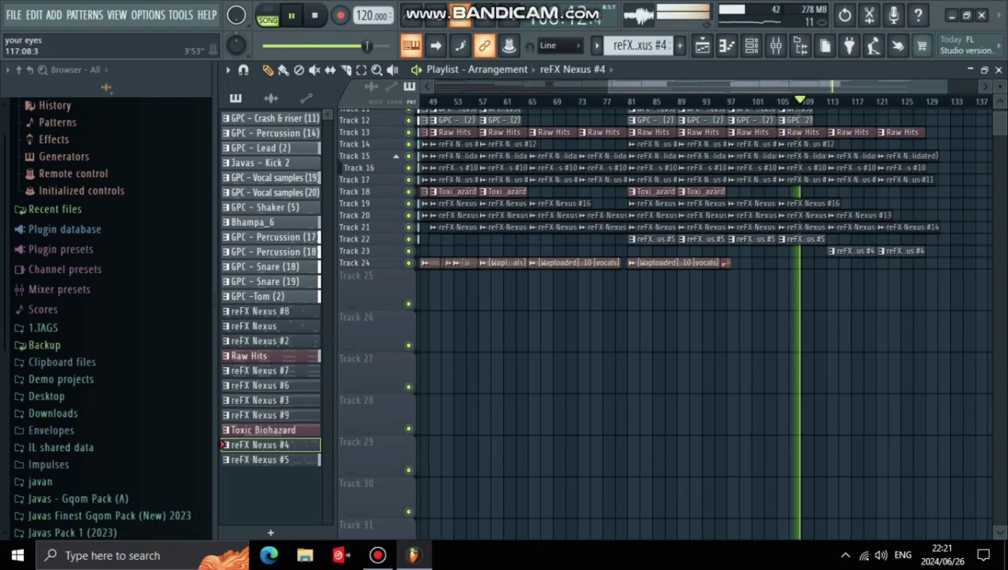
{"action": "scroll", "coordinate": [858, 264], "scroll_direction": "up", "scroll_amount": 2}
{"action": "scroll", "coordinate": [852, 264], "scroll_direction": "up", "scroll_amount": 3}
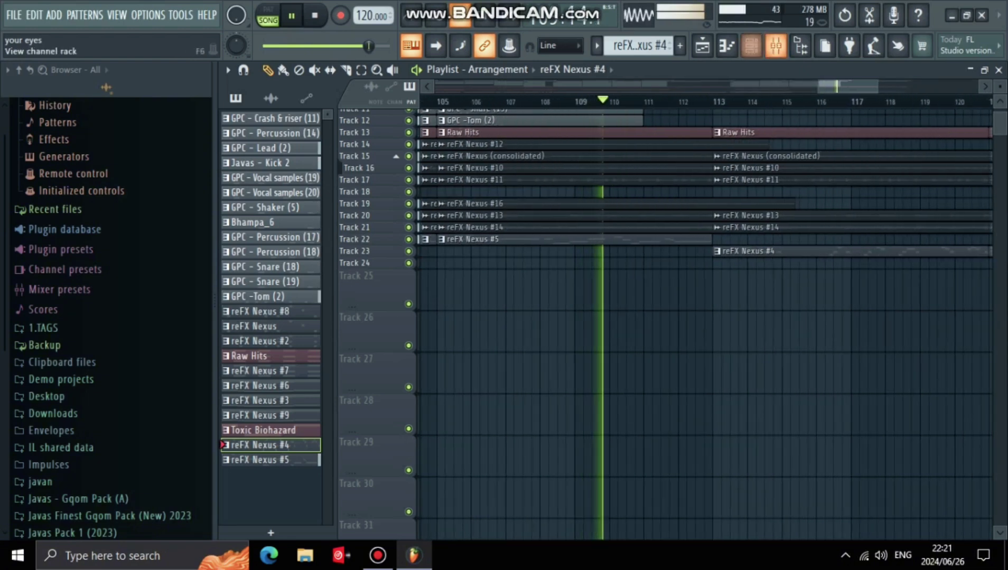
Open the reFX Nexus #4 notes in the piano roll and examine them while the song plays.
{"action": "left_click", "coordinate": [751, 46]}
{"action": "left_click", "coordinate": [618, 261]}
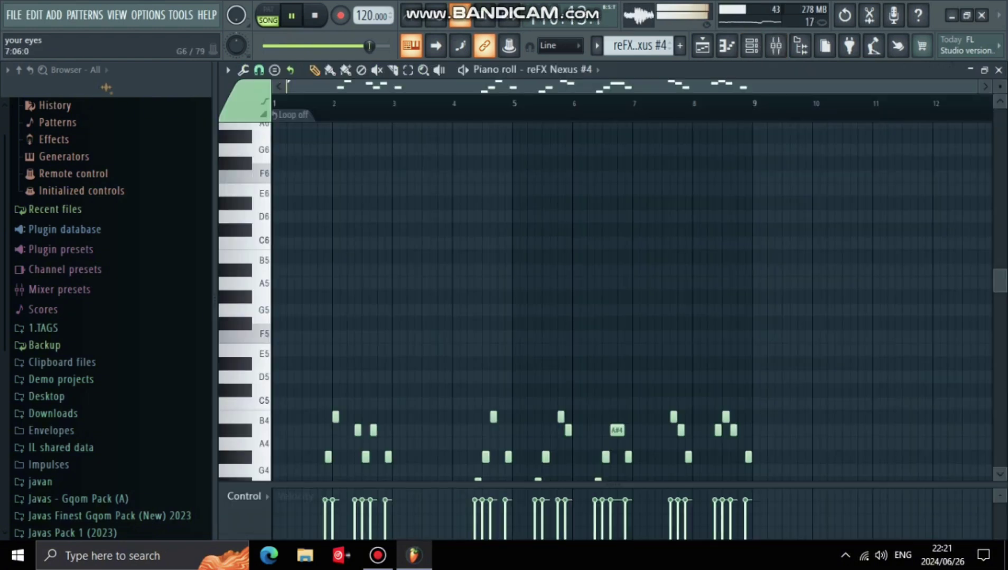
{"action": "scroll", "coordinate": [528, 233], "scroll_direction": "down", "scroll_amount": 3}
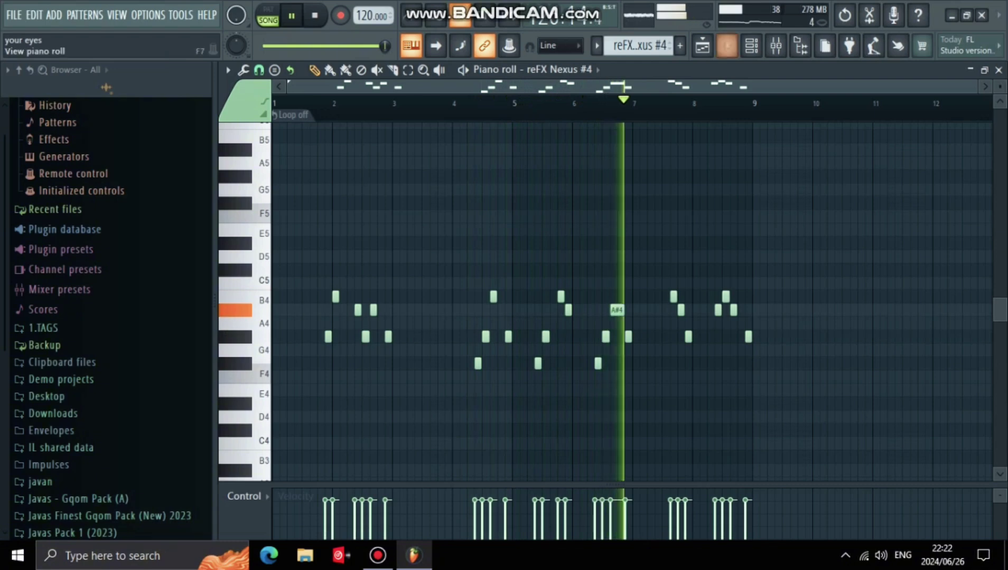
Show the whole arrangement in the playlist and stop the song playback.
{"action": "left_click", "coordinate": [702, 45]}
{"action": "scroll", "coordinate": [732, 264], "scroll_direction": "down", "scroll_amount": 6}
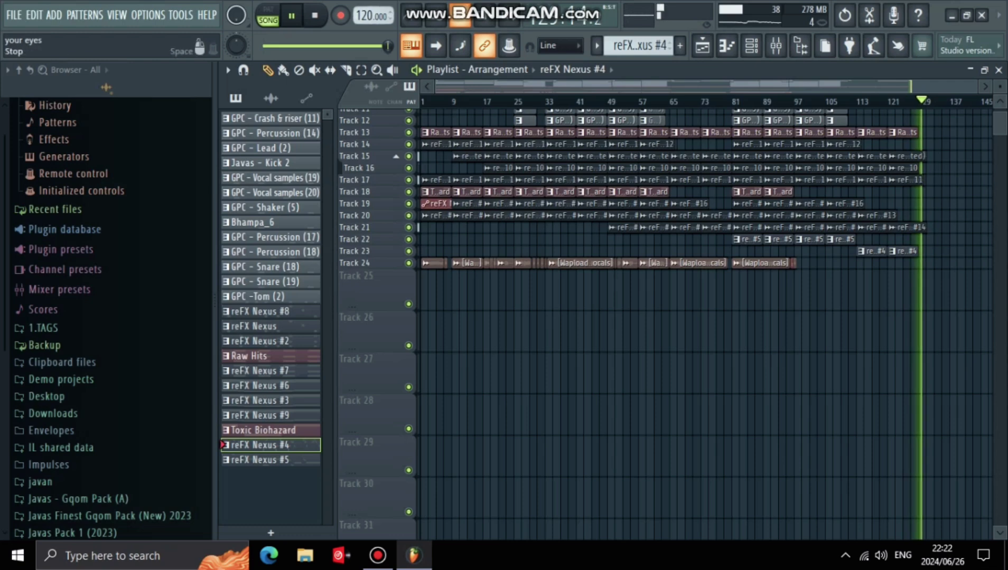
{"action": "key", "text": "space"}
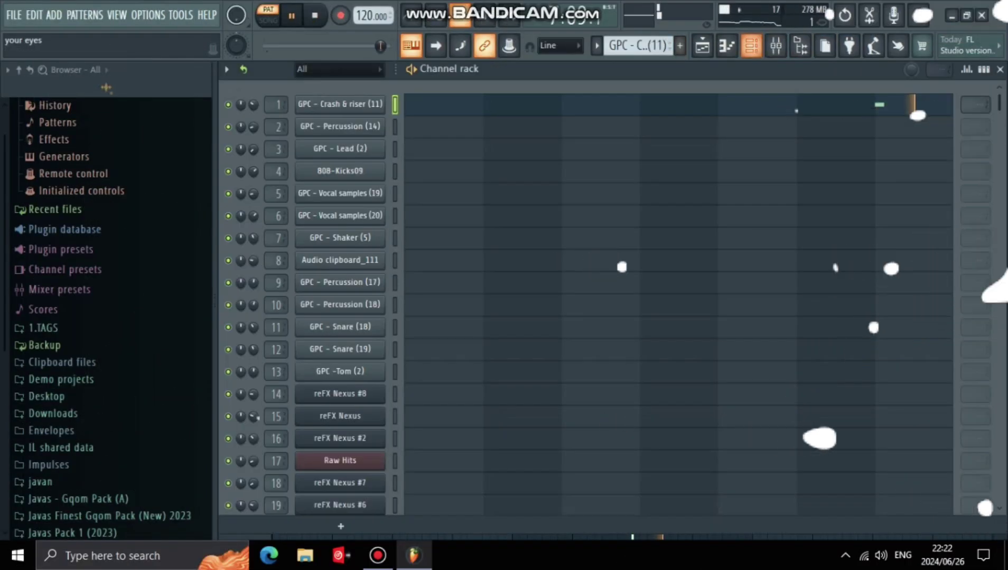
Inspect the sampler settings of the GPC - Crash & riser (11) and GPC - Percussion (14) channels, closing each window.
{"action": "left_click", "coordinate": [340, 105]}
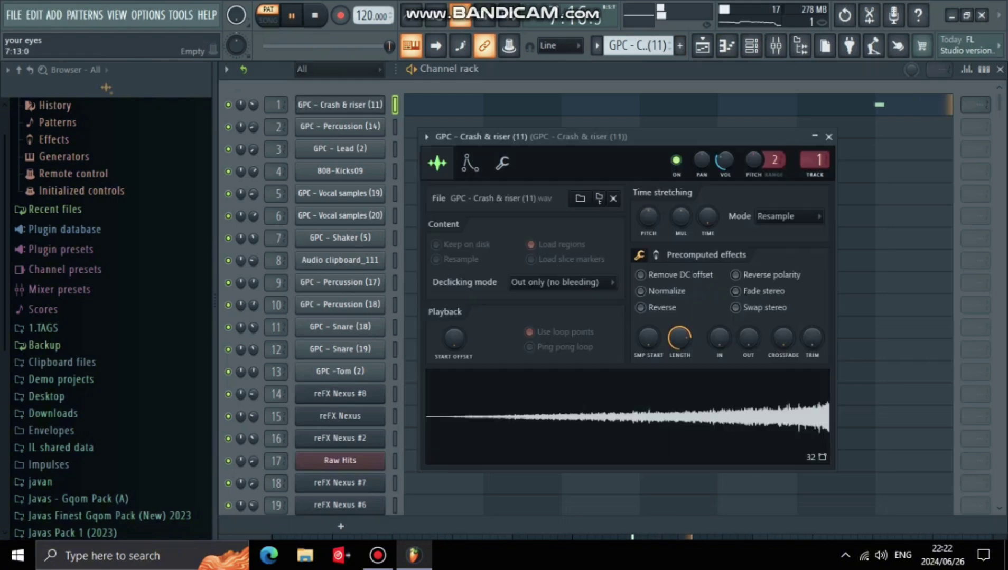
{"action": "left_click", "coordinate": [828, 136]}
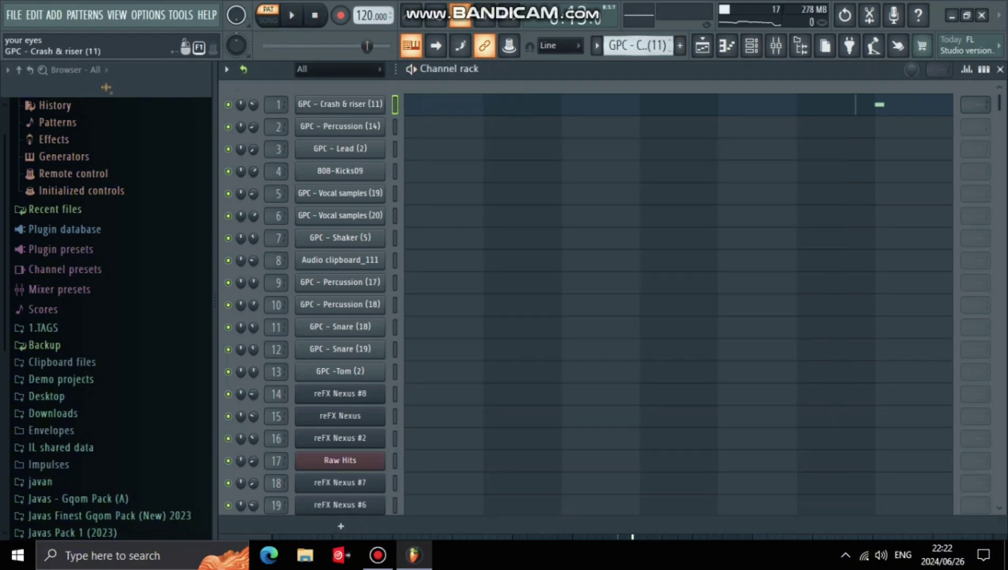
{"action": "key", "text": "KP_Add"}
{"action": "left_click", "coordinate": [340, 126]}
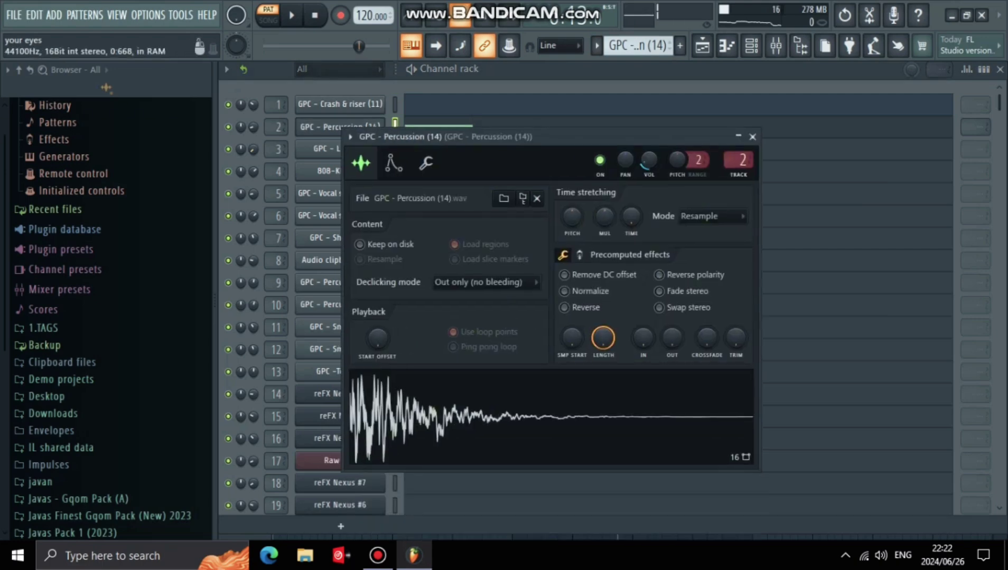
{"action": "left_click", "coordinate": [752, 137]}
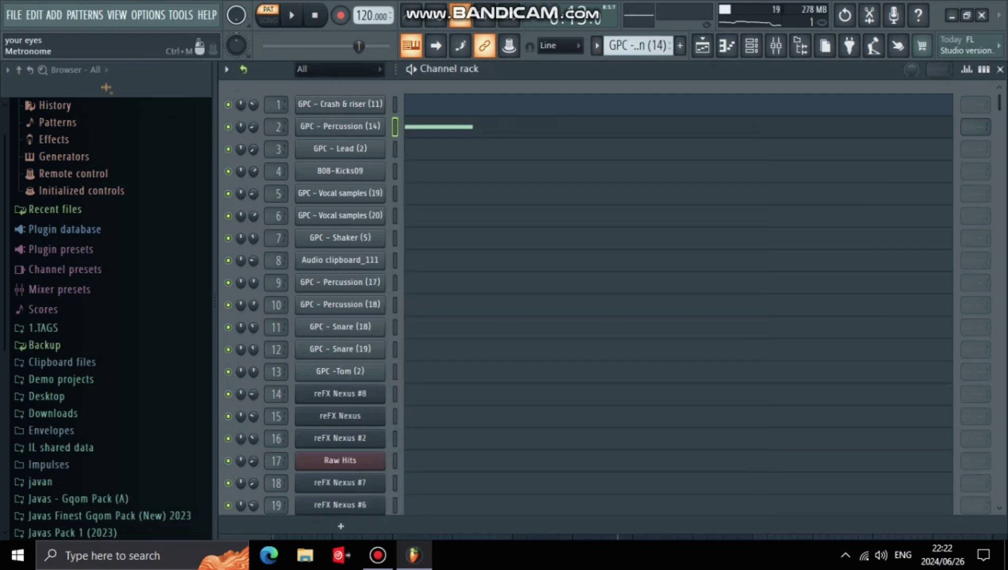
Switch to the GPC - Lead (2) pattern and play it from the start while viewing its notes in the piano roll.
{"action": "key", "text": "KP_Add"}
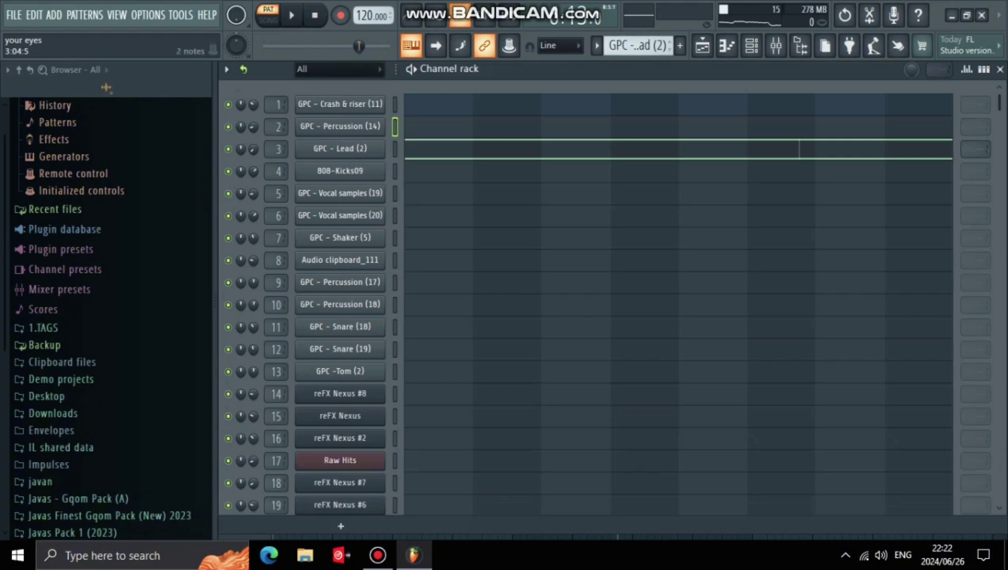
{"action": "key", "text": "F7"}
{"action": "key", "text": "space"}
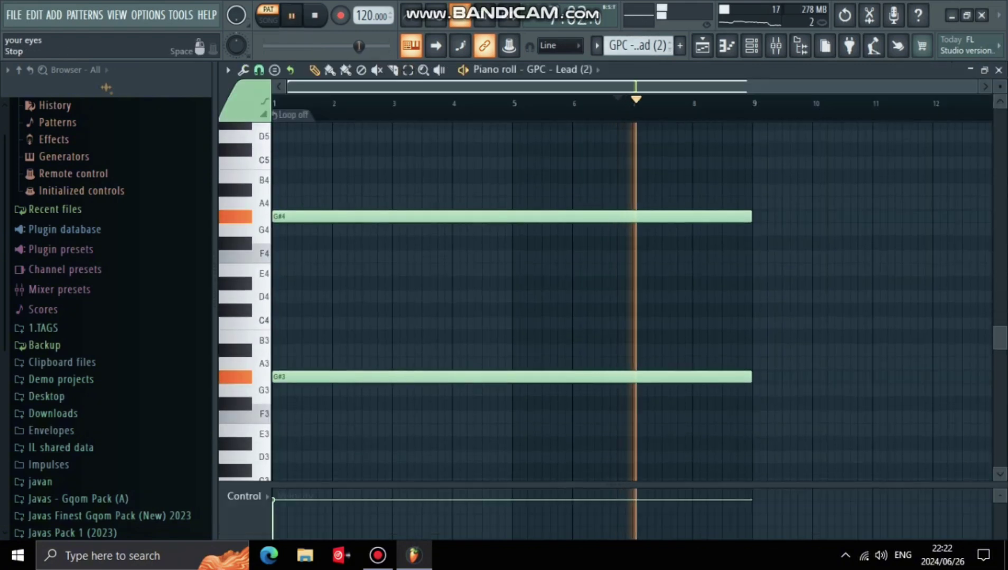
{"action": "left_click", "coordinate": [315, 15]}
{"action": "left_click", "coordinate": [315, 15]}
{"action": "key", "text": "space"}
{"action": "left_click", "coordinate": [751, 45]}
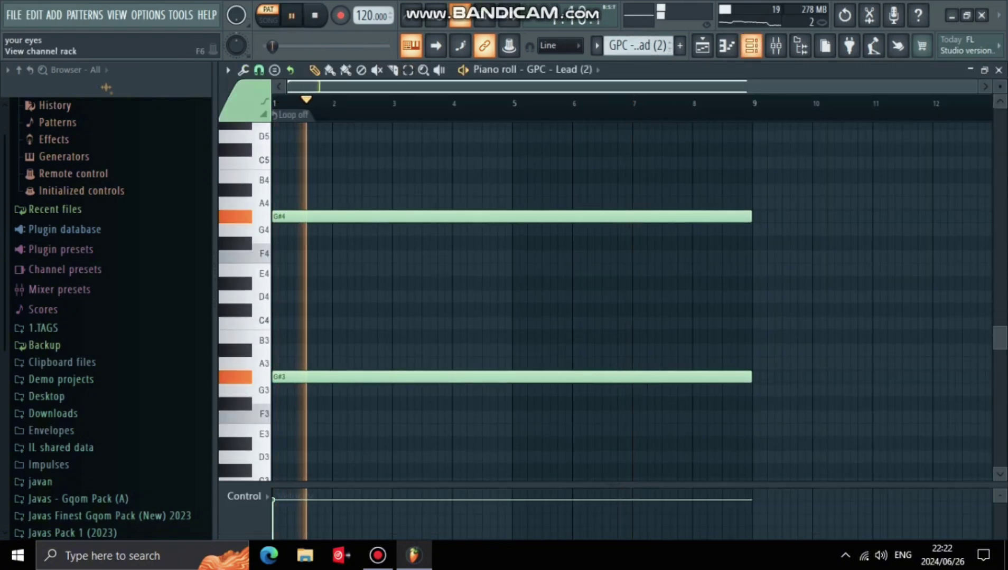
{"action": "left_click", "coordinate": [751, 46]}
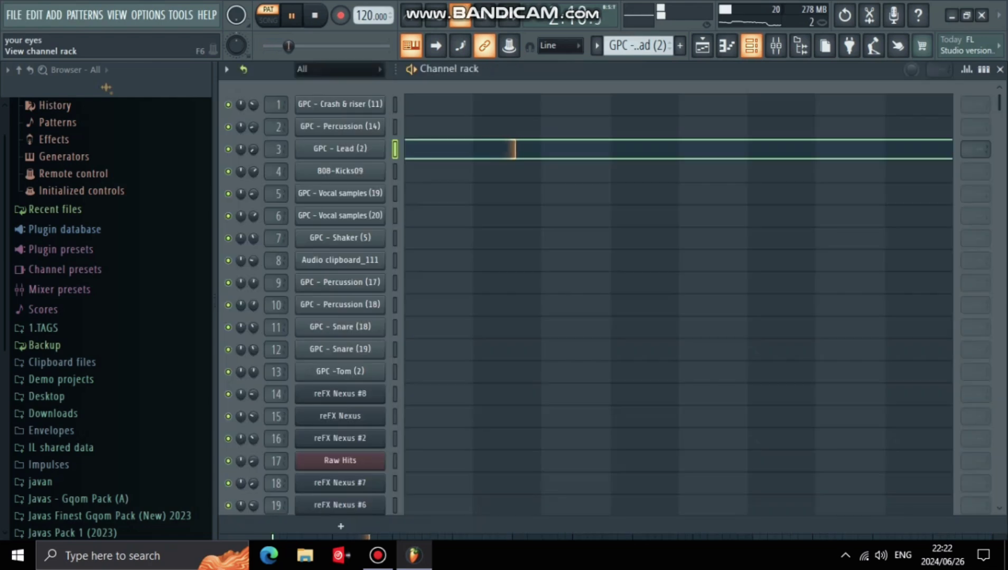
{"action": "key", "text": "space"}
Switch to the Javas - Kick 2 pattern, play its notes in the piano roll and inspect the 808-Kicks09 sampler settings.
{"action": "scroll", "coordinate": [637, 46], "scroll_direction": "down", "scroll_amount": 1}
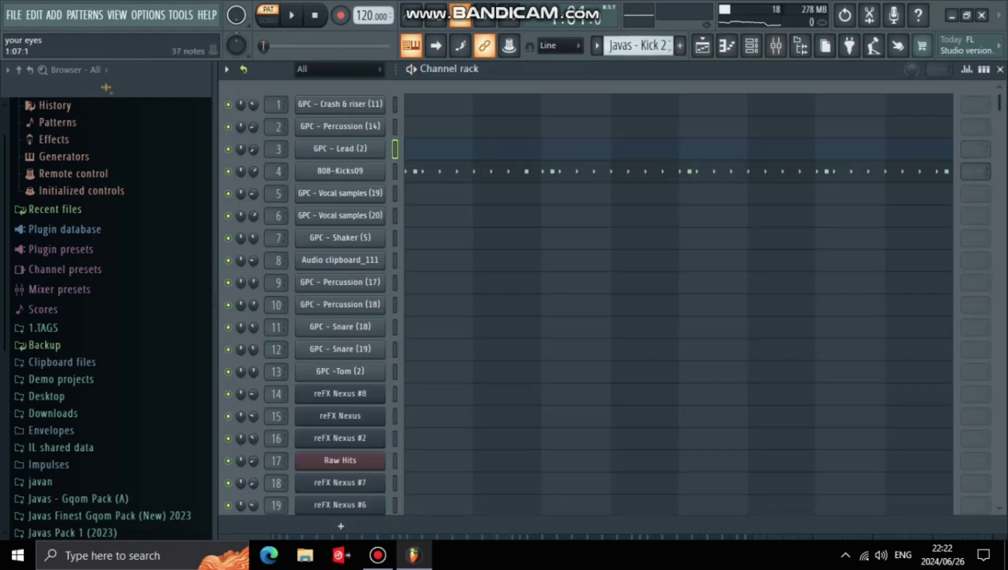
{"action": "left_click", "coordinate": [452, 167]}
{"action": "scroll", "coordinate": [631, 301], "scroll_direction": "up", "scroll_amount": 1}
{"action": "key", "text": "space"}
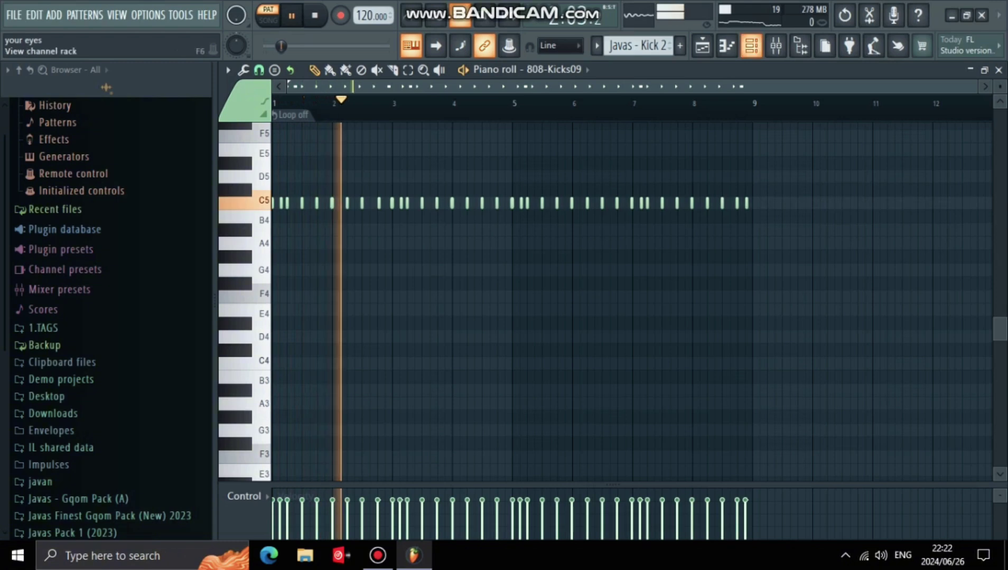
{"action": "left_click", "coordinate": [751, 45]}
{"action": "left_click", "coordinate": [340, 171]}
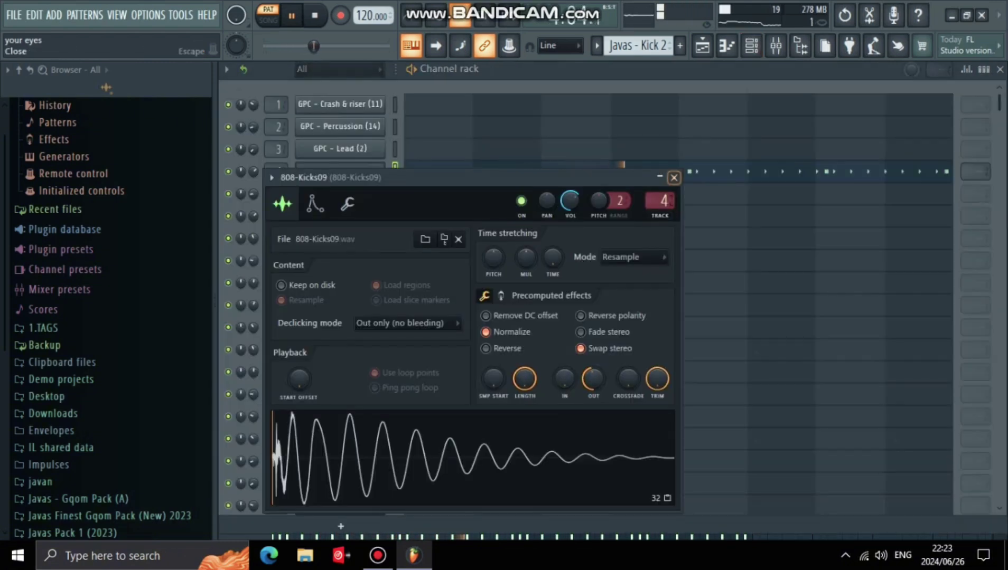
{"action": "left_click", "coordinate": [673, 177]}
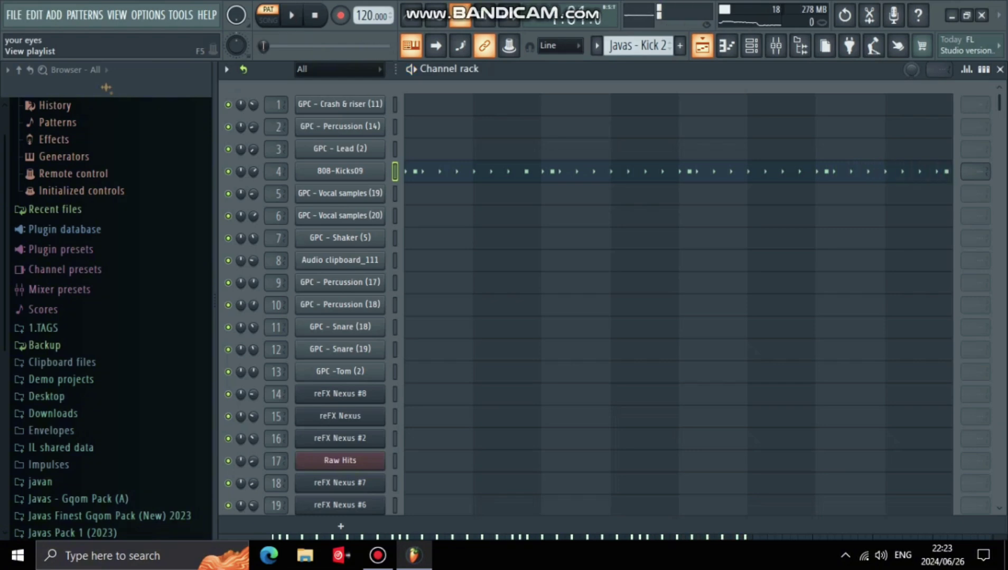
Switch to the GPC - Vocal samples (19) pattern, inspect its sampler settings and play its notes in the piano roll.
{"action": "scroll", "coordinate": [637, 45], "scroll_direction": "down", "scroll_amount": 1}
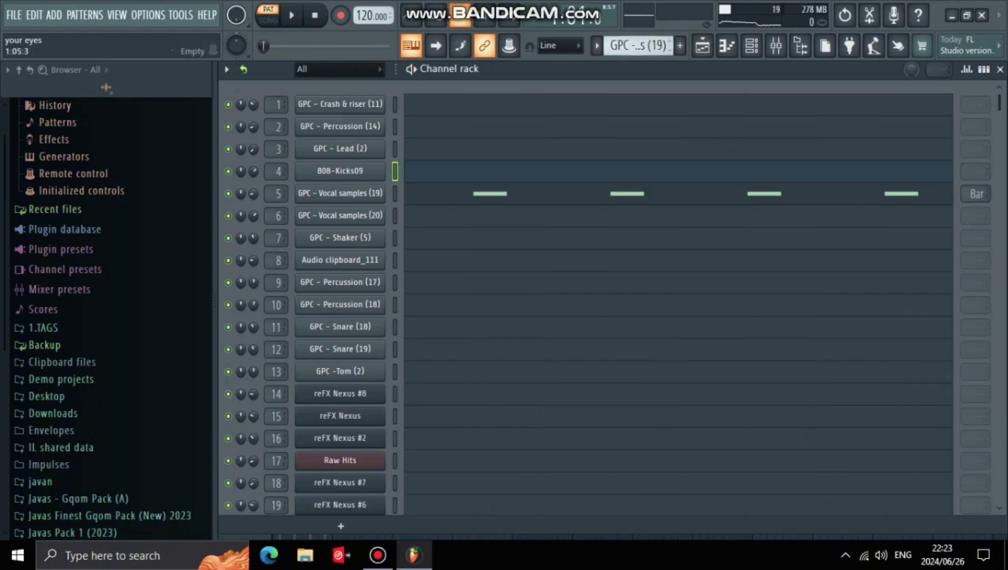
{"action": "left_click", "coordinate": [340, 193]}
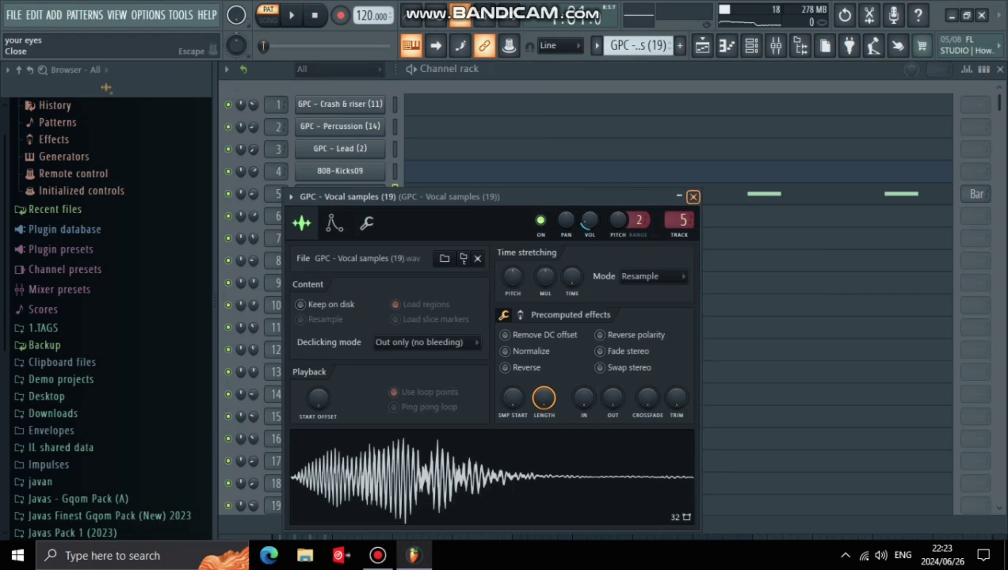
{"action": "left_click", "coordinate": [693, 197]}
{"action": "left_click", "coordinate": [653, 194]}
{"action": "key", "text": "space"}
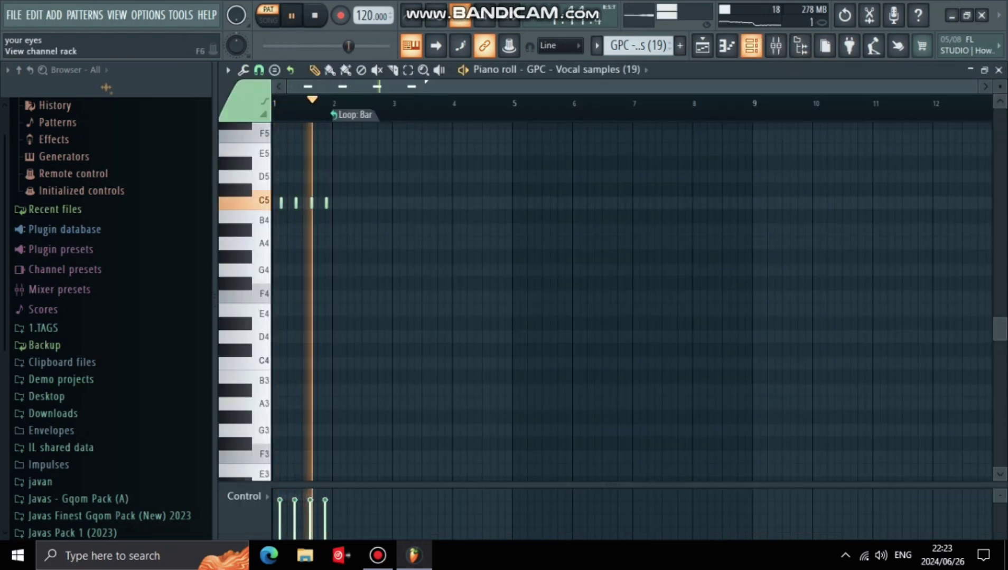
{"action": "key", "text": "space"}
{"action": "left_click", "coordinate": [751, 46]}
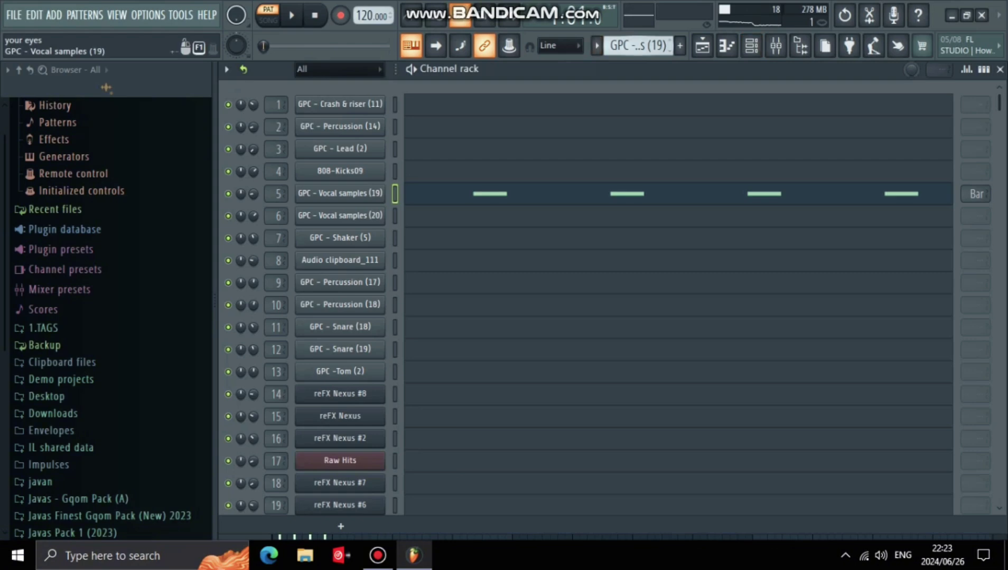
Inspect the GPC - Vocal samples (20) channel's sampler settings and play its pattern in the piano roll.
{"action": "left_click", "coordinate": [339, 216]}
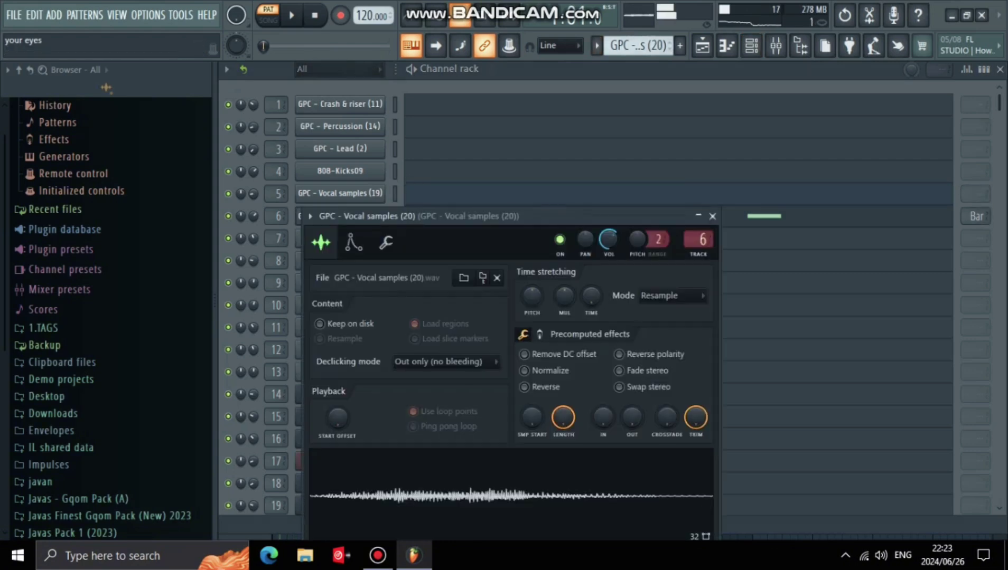
{"action": "left_click", "coordinate": [712, 216]}
{"action": "left_click", "coordinate": [751, 46]}
{"action": "key", "text": "space"}
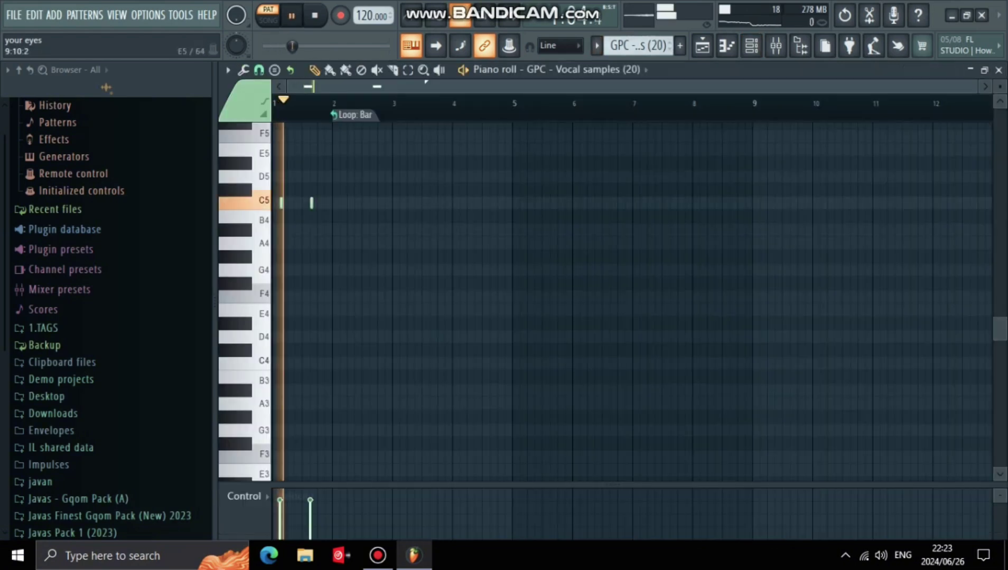
{"action": "left_click", "coordinate": [751, 46]}
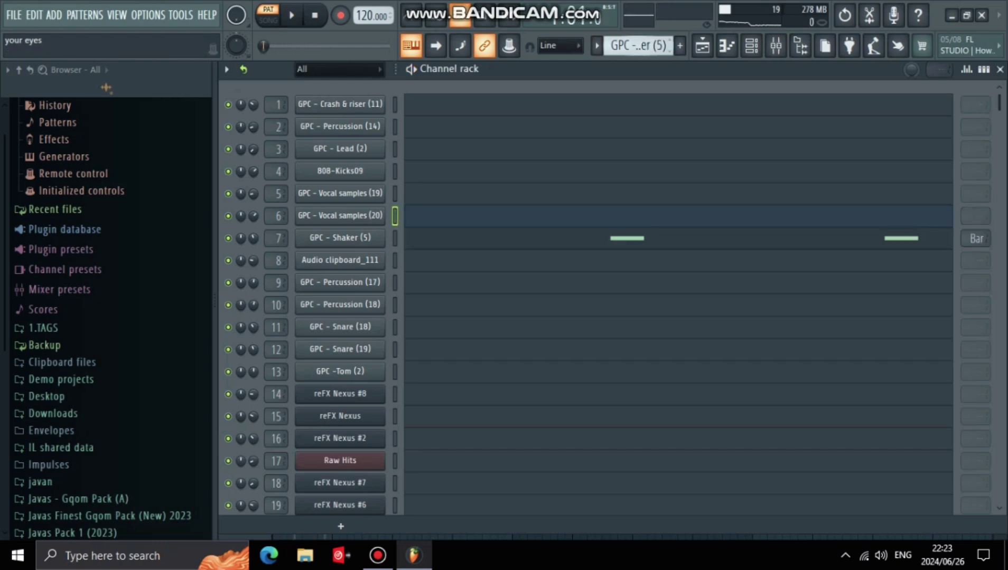
Inspect the GPC - Shaker (5) sampler settings, play its pattern in the piano roll and stop playback.
{"action": "left_click", "coordinate": [340, 238]}
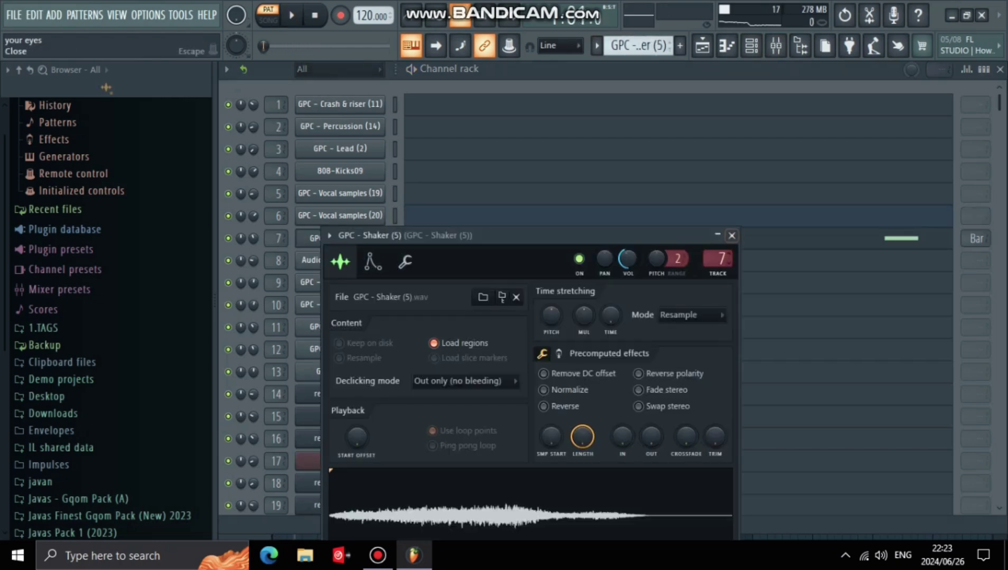
{"action": "left_click", "coordinate": [732, 236]}
{"action": "key", "text": "F7"}
{"action": "key", "text": "F6"}
{"action": "key", "text": "space"}
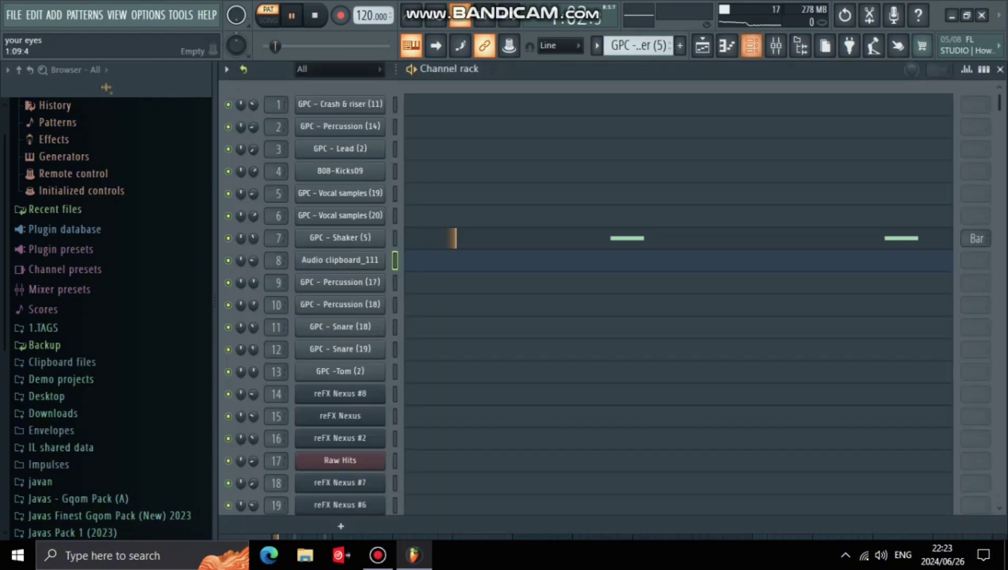
{"action": "left_click", "coordinate": [647, 239]}
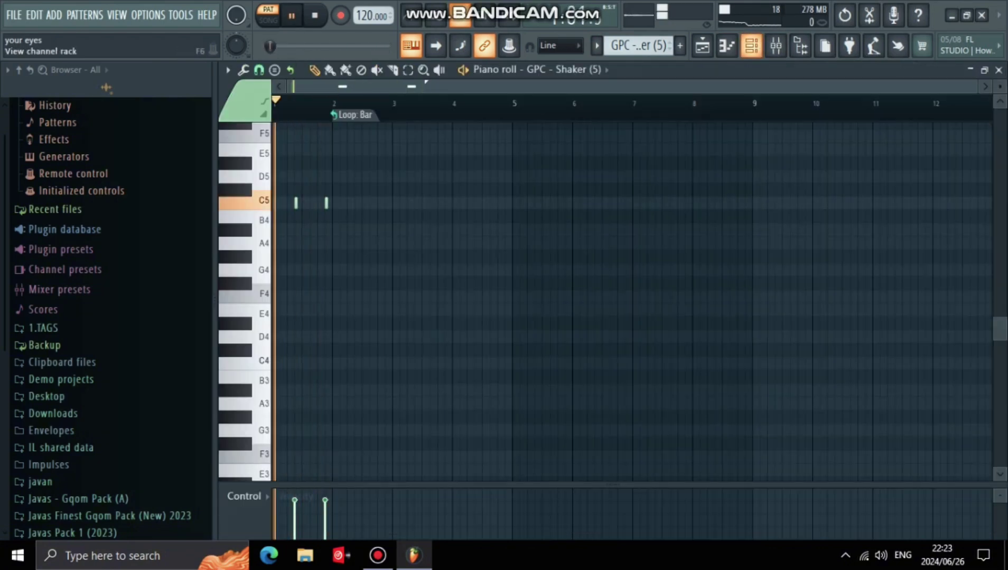
{"action": "left_click", "coordinate": [751, 46]}
{"action": "key", "text": "space"}
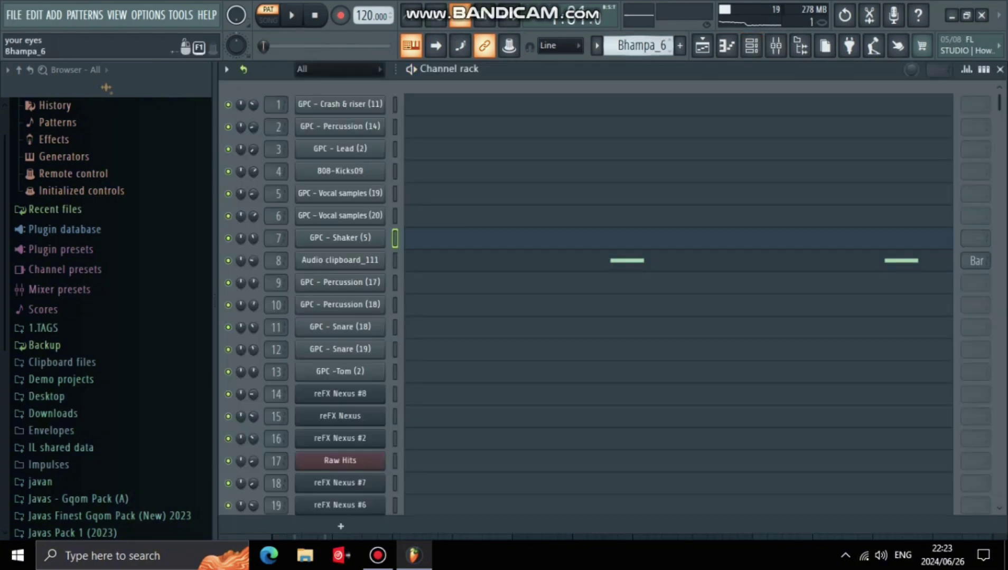
Inspect the Audio clipboard_111 sampler settings, play the Bhampa_6 pattern's notes in the piano roll and stop playback.
{"action": "left_click", "coordinate": [340, 260]}
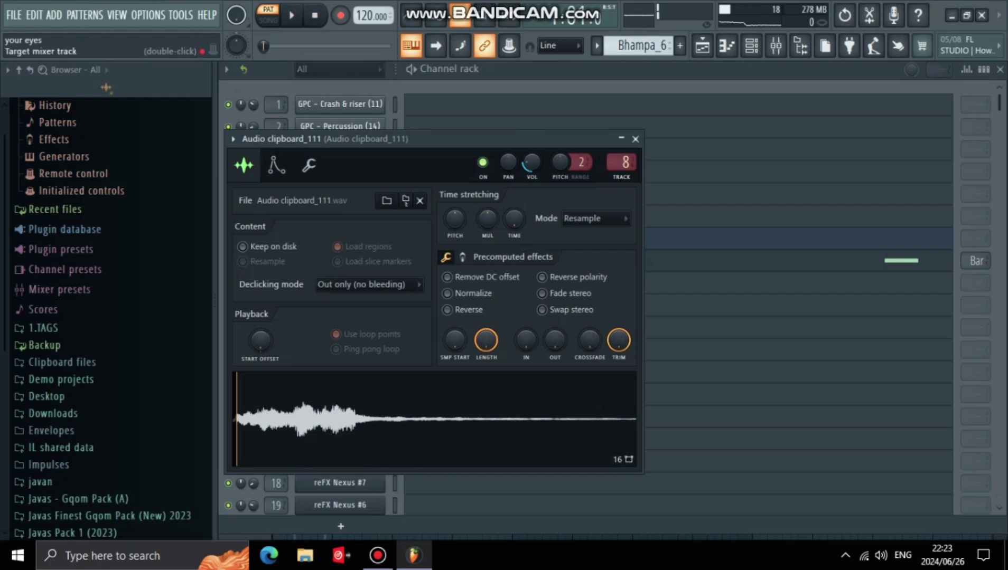
{"action": "left_click", "coordinate": [634, 139]}
{"action": "left_click", "coordinate": [751, 46]}
{"action": "key", "text": "space"}
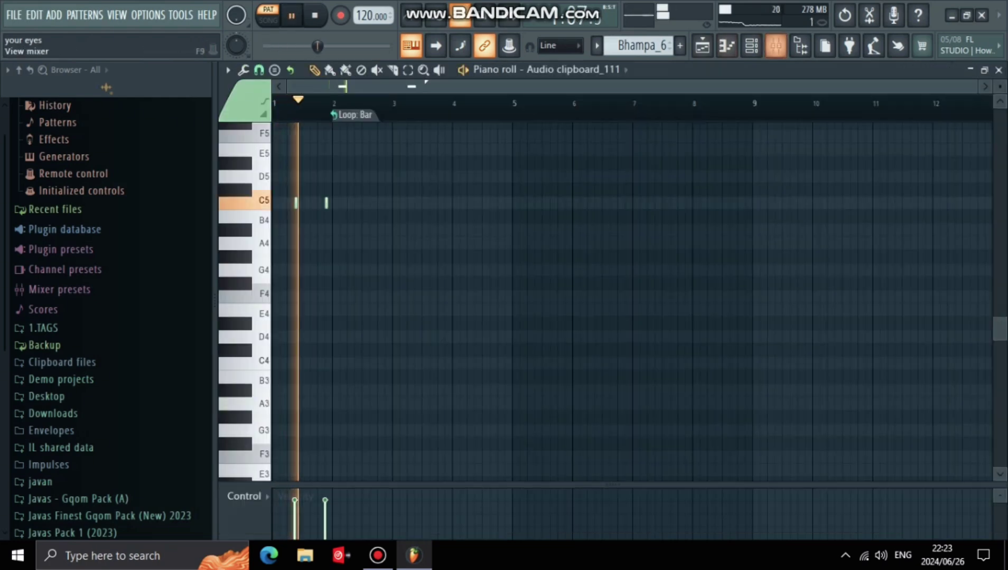
{"action": "left_click", "coordinate": [751, 46]}
{"action": "key", "text": "space"}
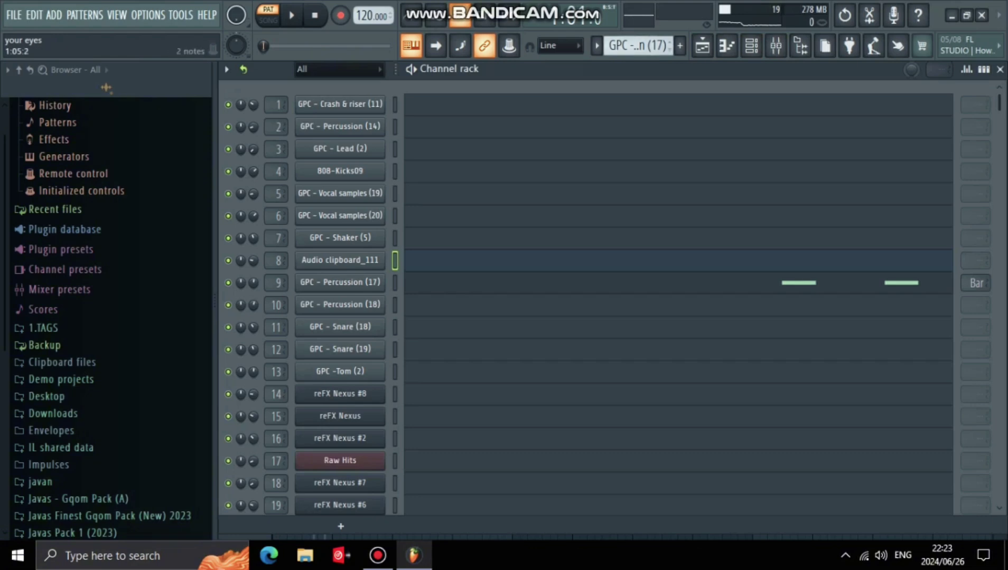
Play the GPC - Percussion (17) pattern's notes in the piano roll and inspect the channel's sampler settings.
{"action": "left_click", "coordinate": [544, 283]}
{"action": "key", "text": "space"}
{"action": "left_click", "coordinate": [751, 45]}
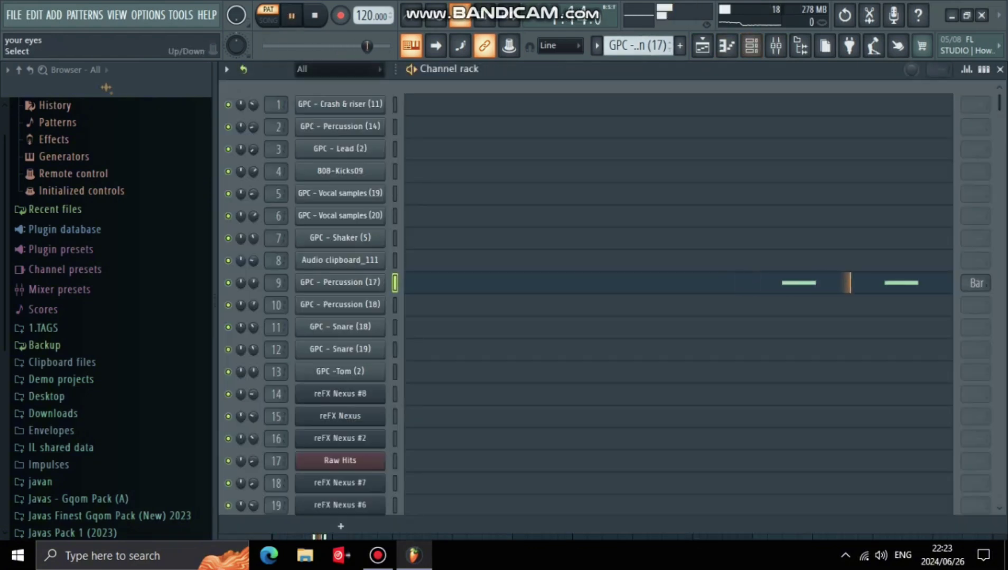
{"action": "left_click", "coordinate": [339, 282]}
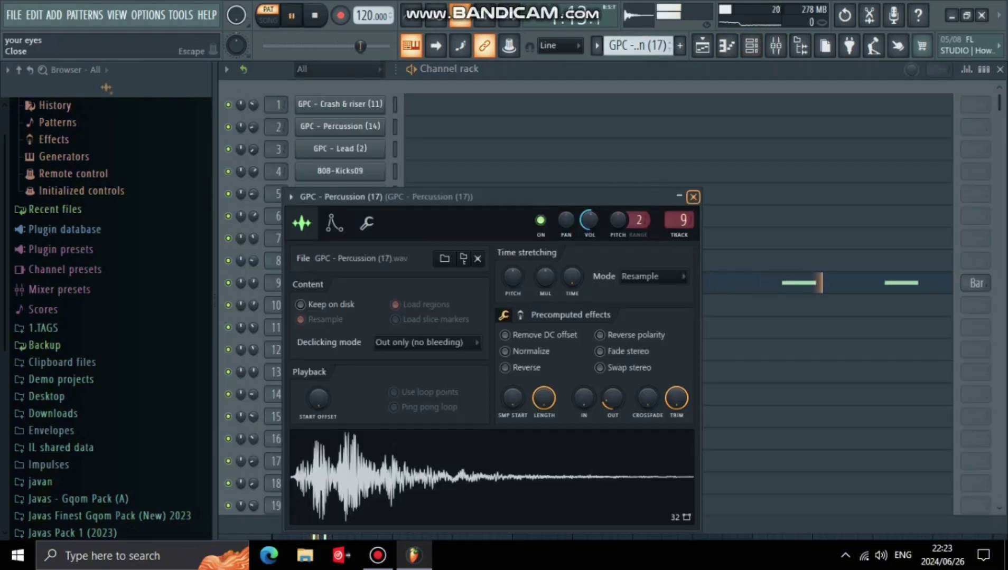
{"action": "left_click", "coordinate": [693, 197]}
{"action": "key", "text": "space"}
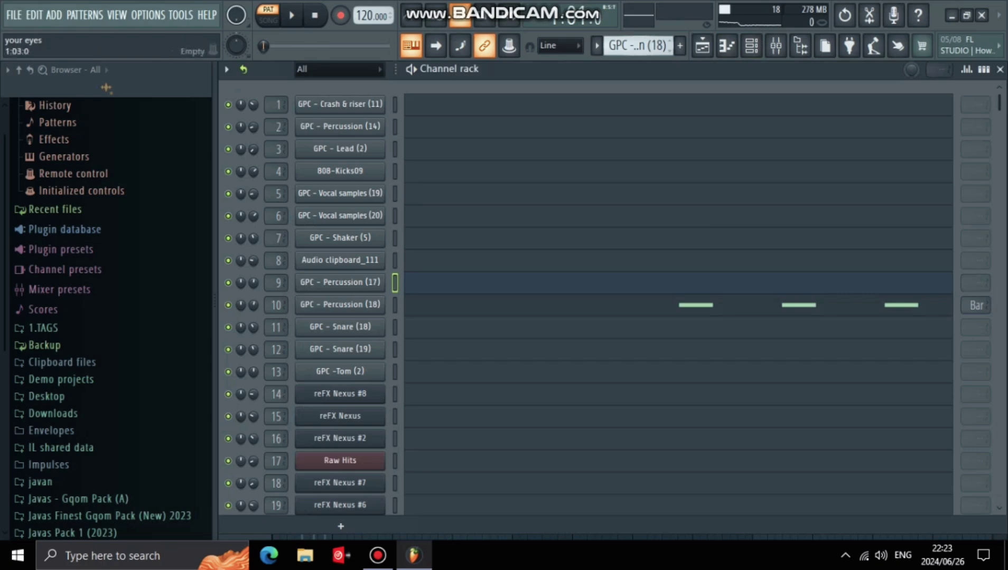
Inspect the GPC - Percussion (18) channel's sampler settings and play its notes in the piano roll.
{"action": "left_click", "coordinate": [339, 304]}
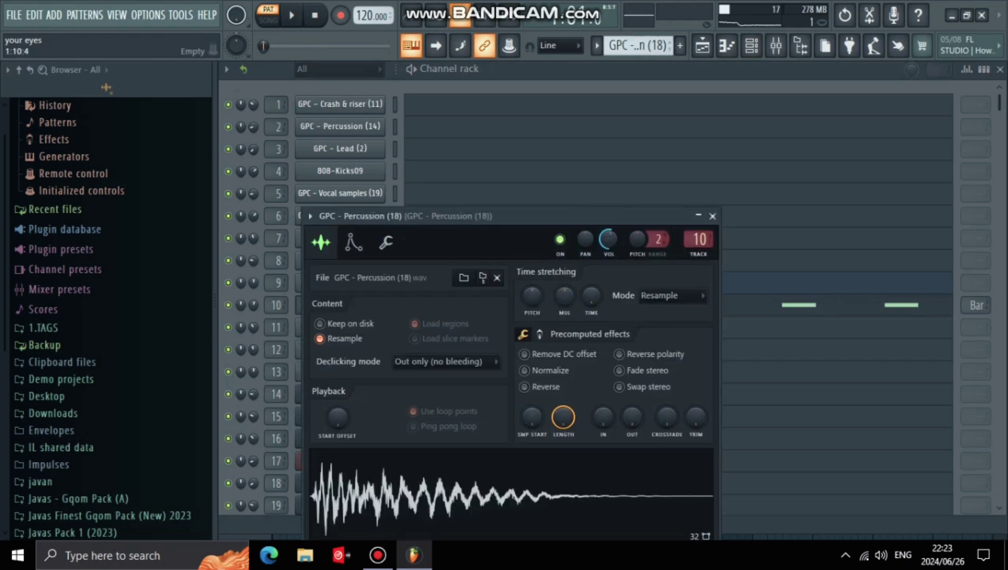
{"action": "left_click", "coordinate": [712, 216]}
{"action": "key", "text": "space"}
{"action": "left_click", "coordinate": [647, 305]}
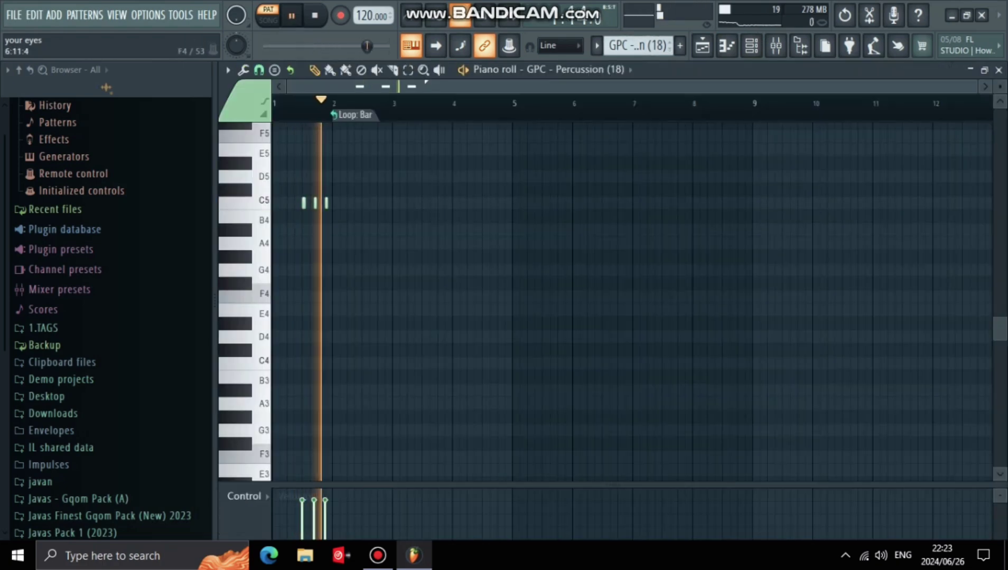
{"action": "left_click", "coordinate": [751, 46]}
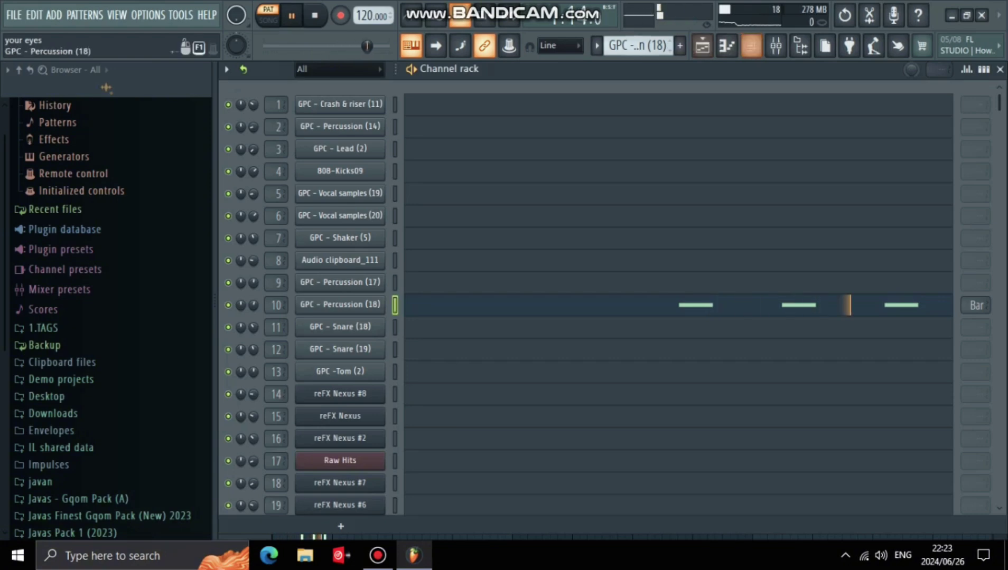
Switch to the GPC - Snare (19) pattern, inspect its sampler settings and play its notes in the piano roll.
{"action": "scroll", "coordinate": [638, 46], "scroll_direction": "down", "scroll_amount": 1}
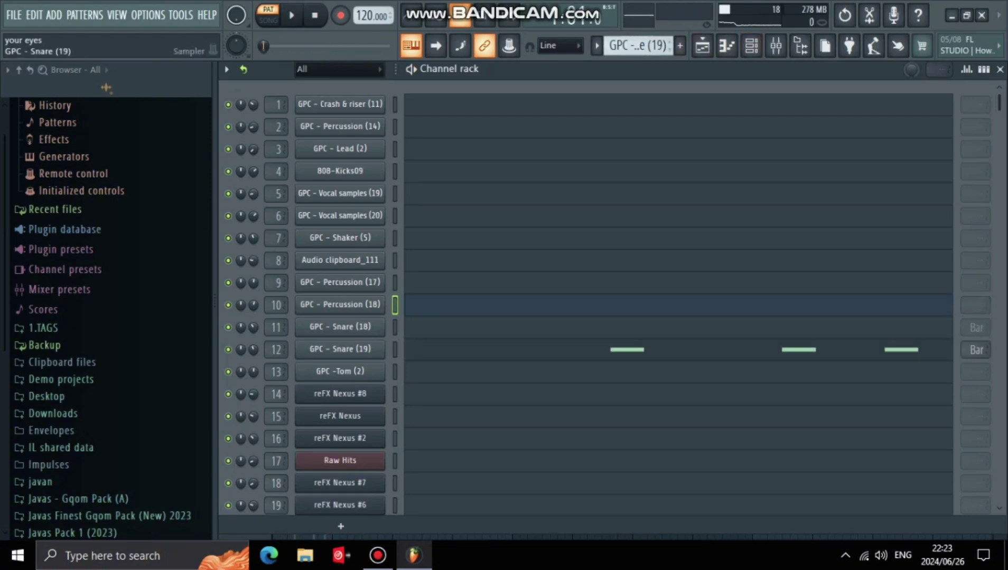
{"action": "left_click", "coordinate": [340, 349]}
{"action": "left_click", "coordinate": [453, 439]}
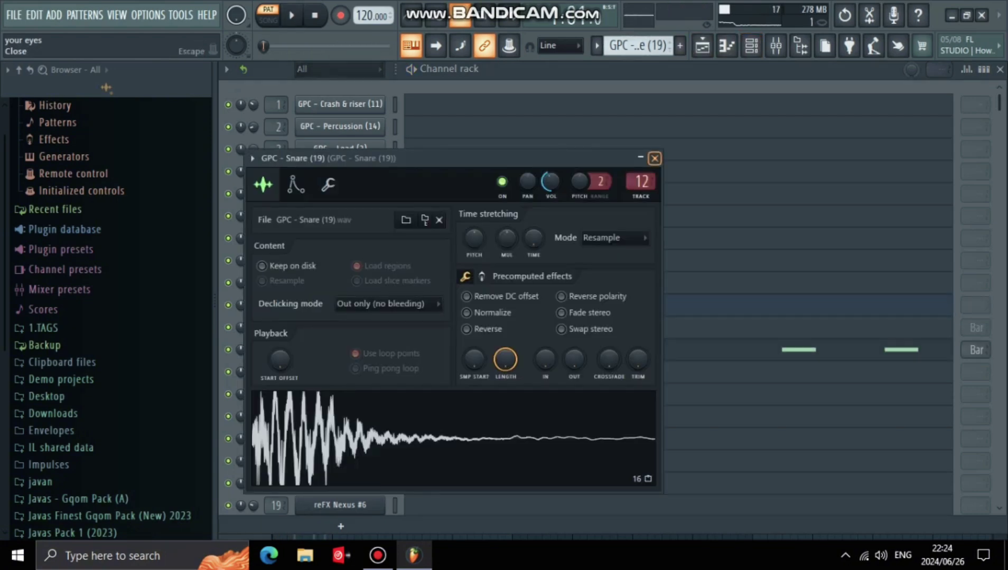
{"action": "left_click", "coordinate": [654, 158]}
{"action": "left_click", "coordinate": [660, 350]}
{"action": "key", "text": "space"}
{"action": "left_click", "coordinate": [751, 46]}
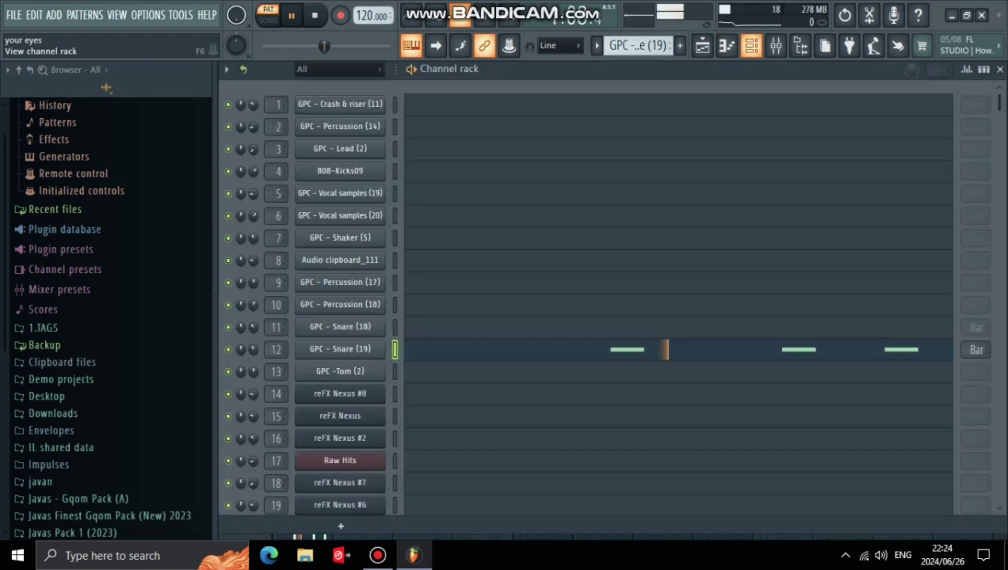
{"action": "left_click", "coordinate": [340, 350]}
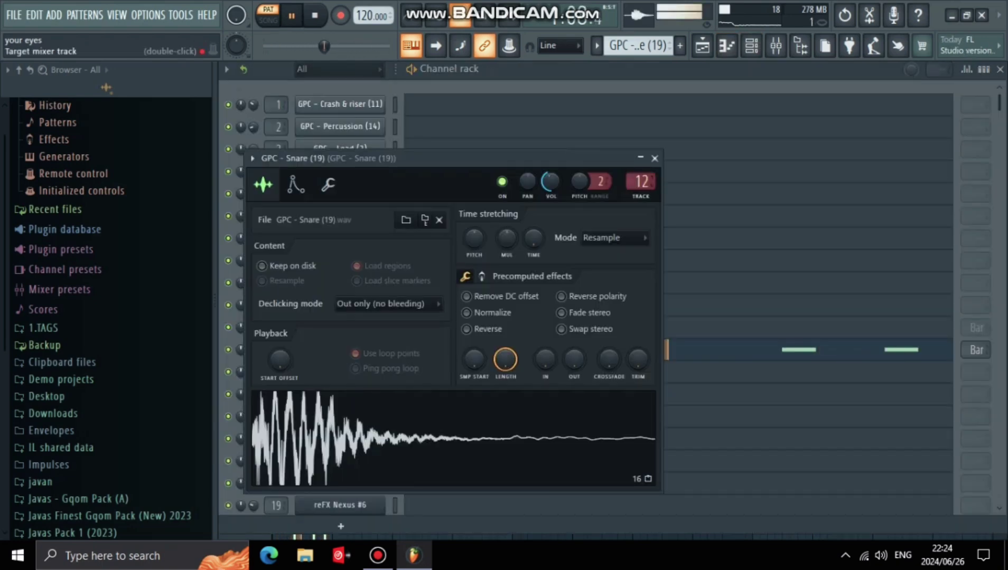
{"action": "left_click", "coordinate": [654, 158]}
Switch to the GPC -Tom (2) pattern, inspect its sampler settings and play its notes in the piano roll.
{"action": "key", "text": "Right"}
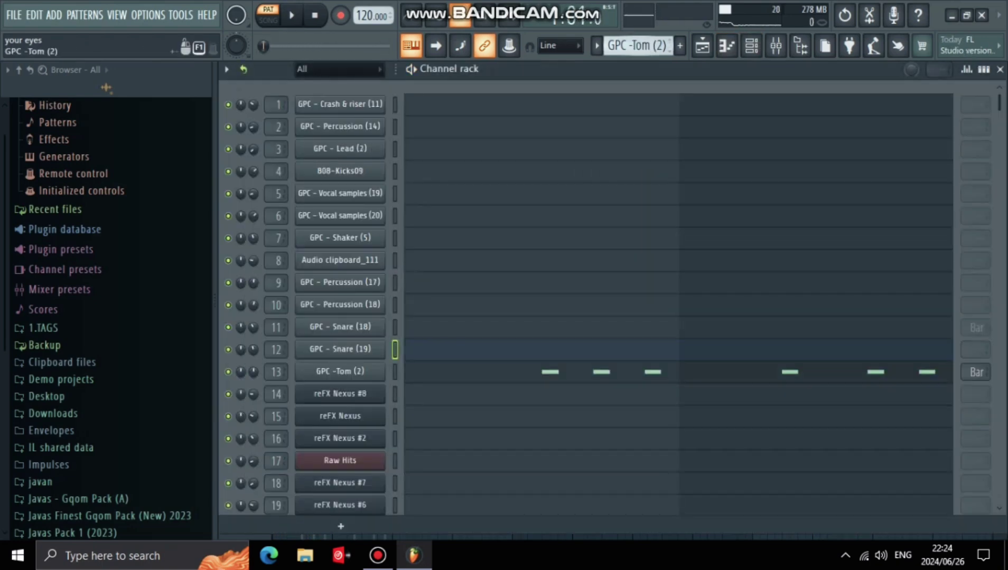
{"action": "left_click", "coordinate": [340, 371]}
{"action": "left_click", "coordinate": [390, 456]}
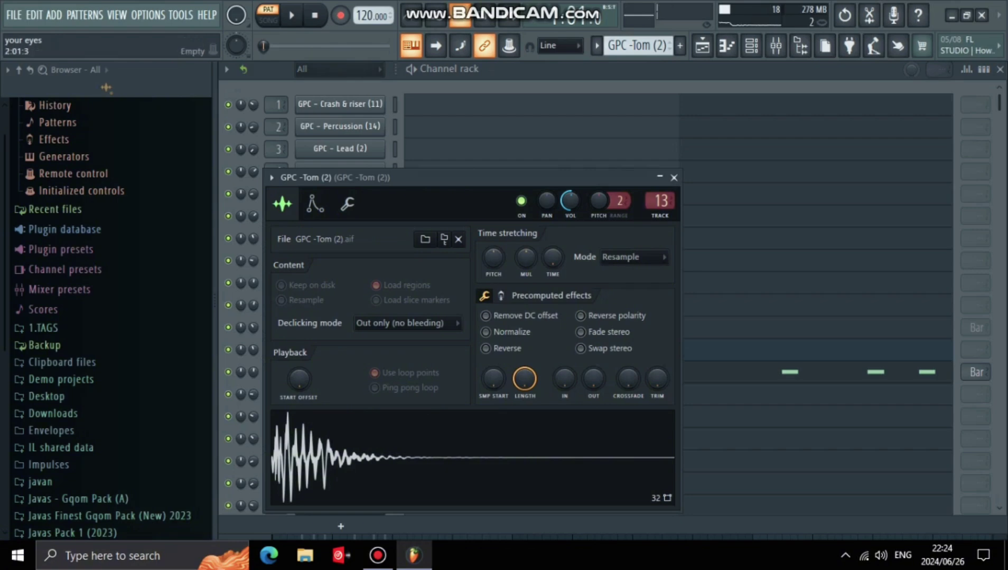
{"action": "left_click", "coordinate": [673, 178]}
{"action": "left_click", "coordinate": [751, 46]}
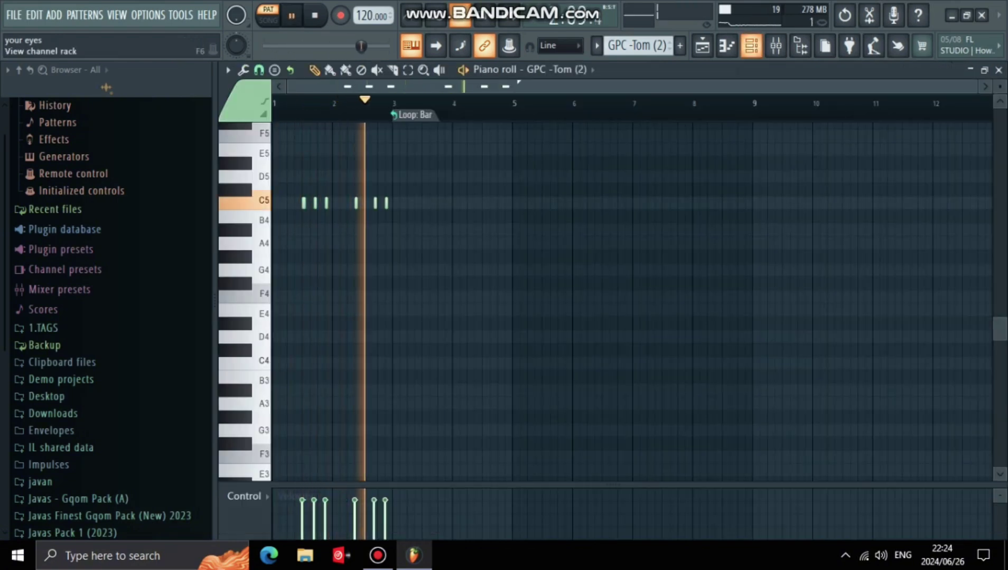
{"action": "left_click", "coordinate": [726, 47]}
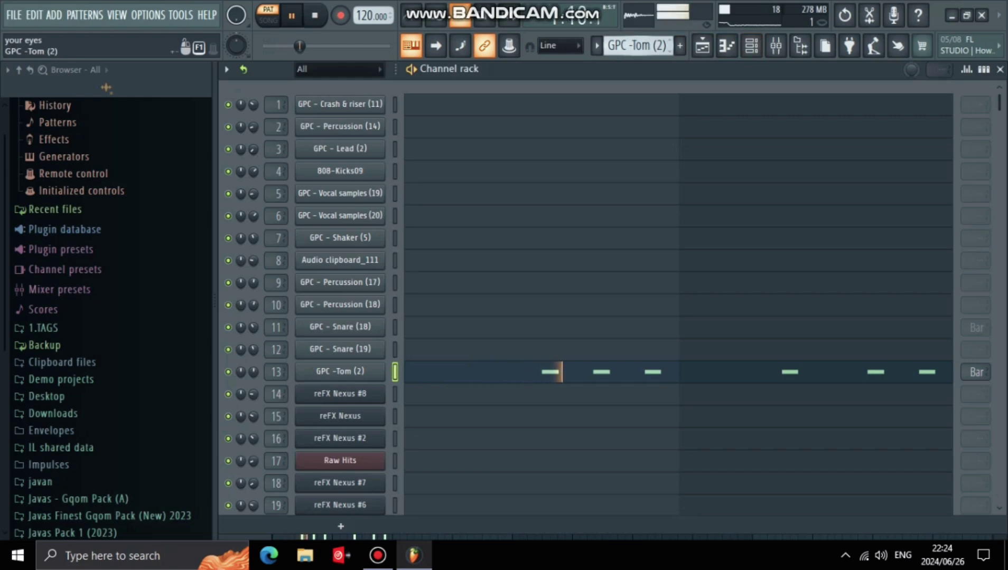
Switch to the reFX Nexus #8 pattern, inspect its synth preset and play its melody in the piano roll.
{"action": "left_click_drag", "start_coordinate": [638, 46], "coordinate": [638, 40]}
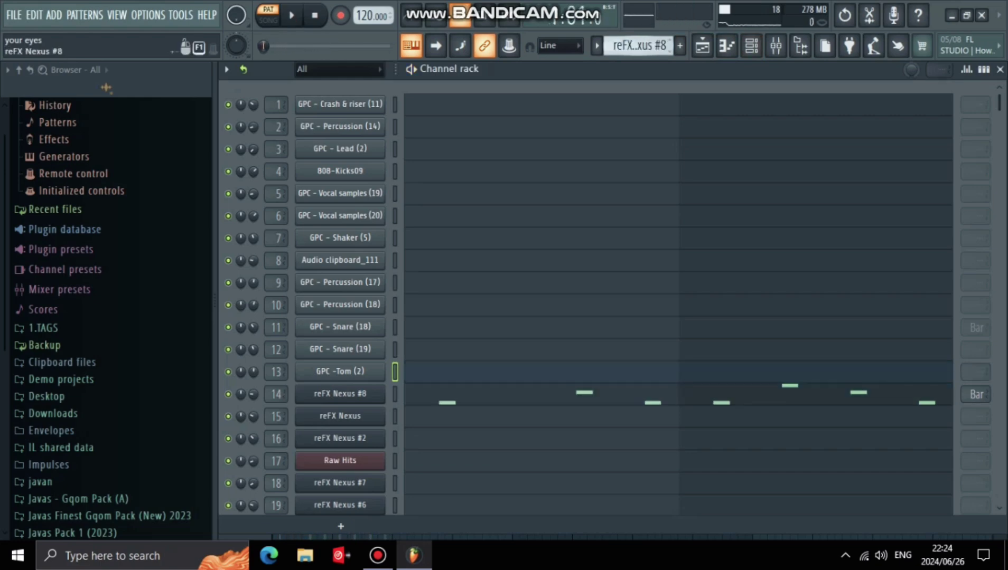
{"action": "left_click", "coordinate": [340, 394]}
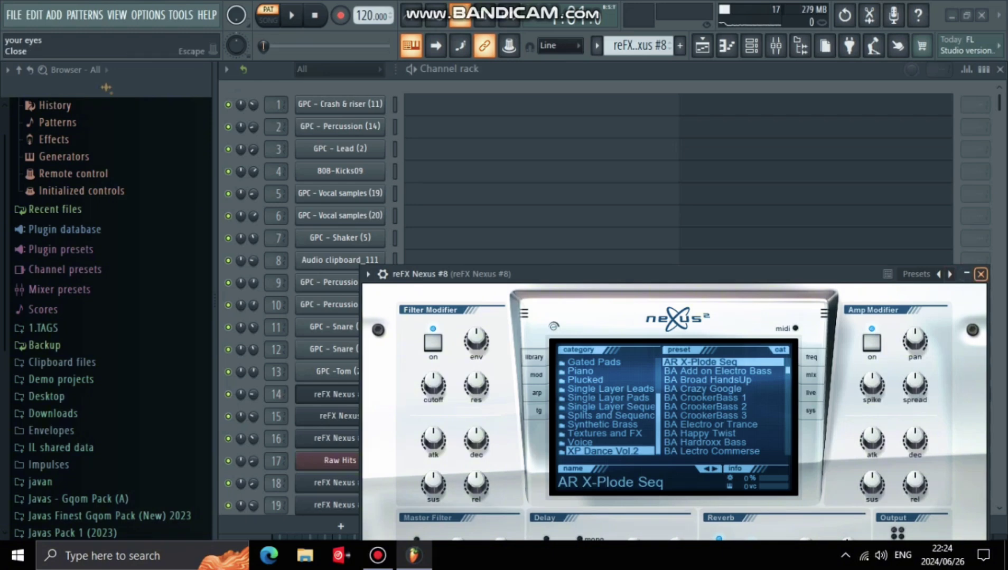
{"action": "left_click", "coordinate": [981, 274]}
{"action": "left_click", "coordinate": [527, 394]}
{"action": "key", "text": "space"}
{"action": "scroll", "coordinate": [468, 350], "scroll_direction": "up", "scroll_amount": 3}
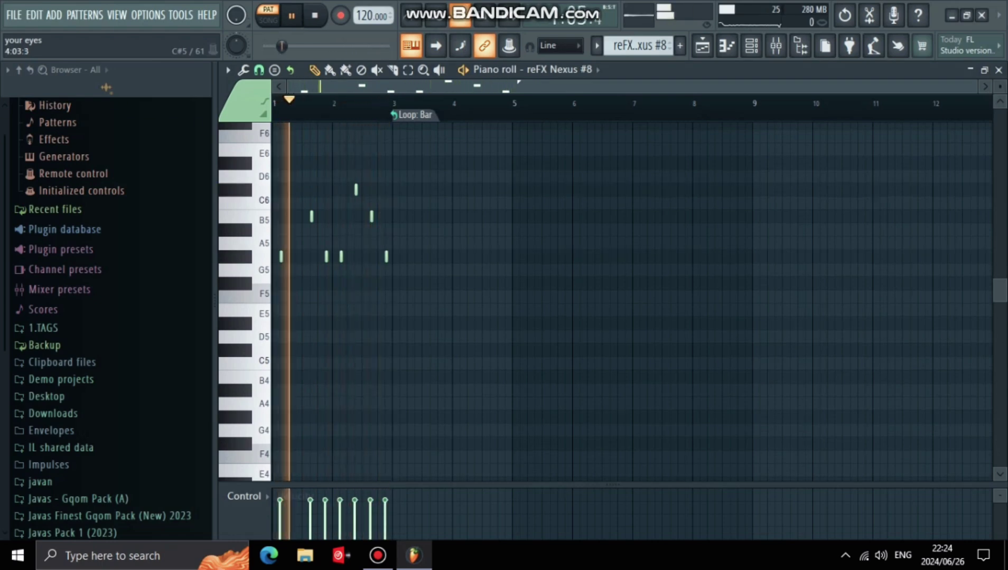
{"action": "left_click", "coordinate": [751, 46]}
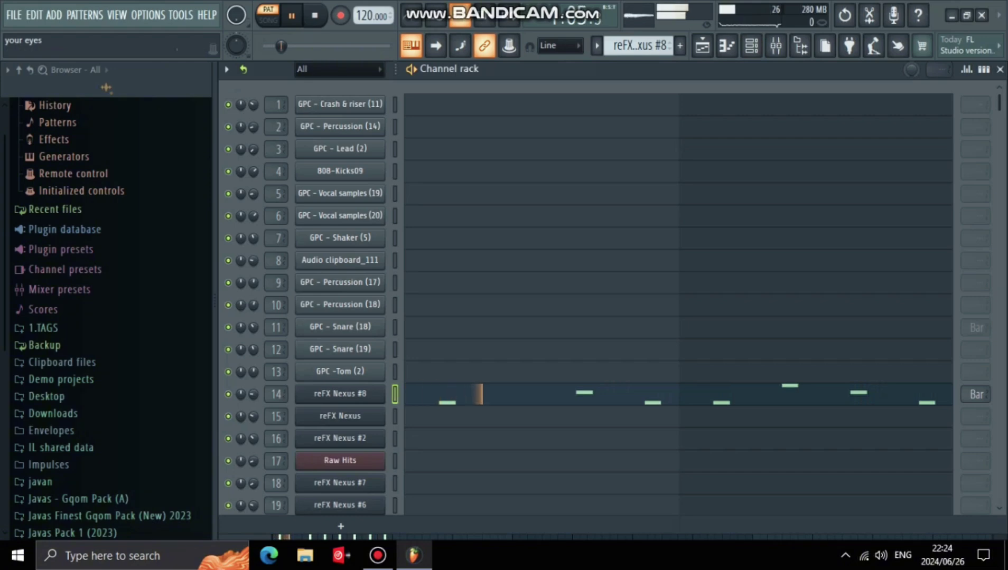
Switch to the reFX Nexus pattern, inspect its plucked preset, play its melody in the piano roll and stop playback.
{"action": "left_click_drag", "start_coordinate": [639, 46], "coordinate": [639, 42]}
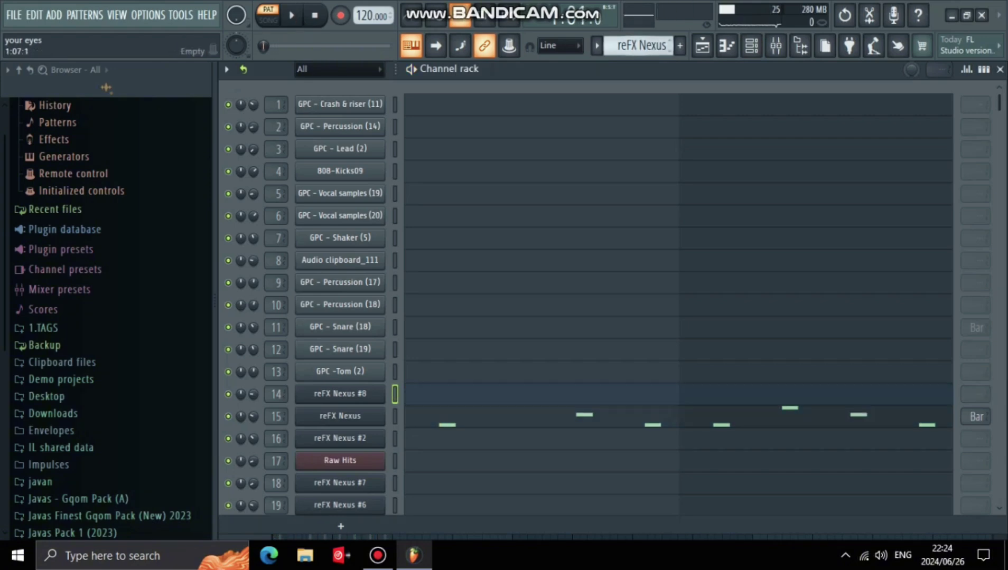
{"action": "left_click", "coordinate": [341, 417]}
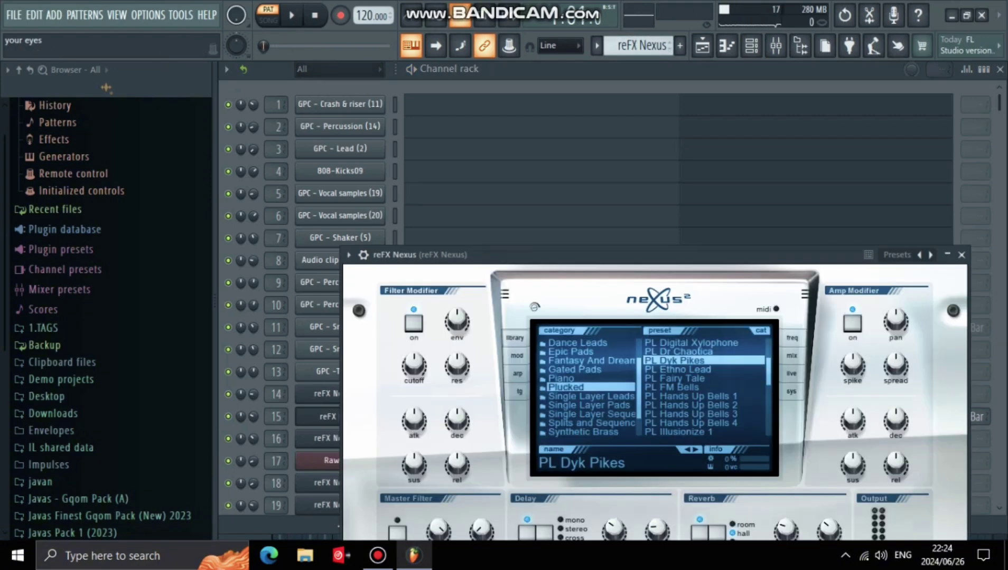
{"action": "left_click", "coordinate": [961, 256]}
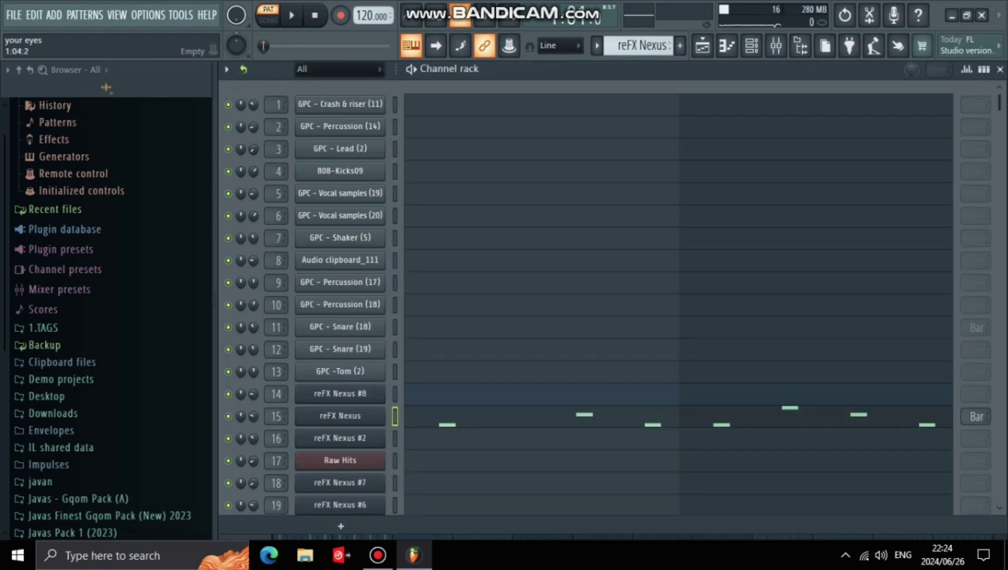
{"action": "left_click", "coordinate": [465, 417]}
{"action": "key", "text": "space"}
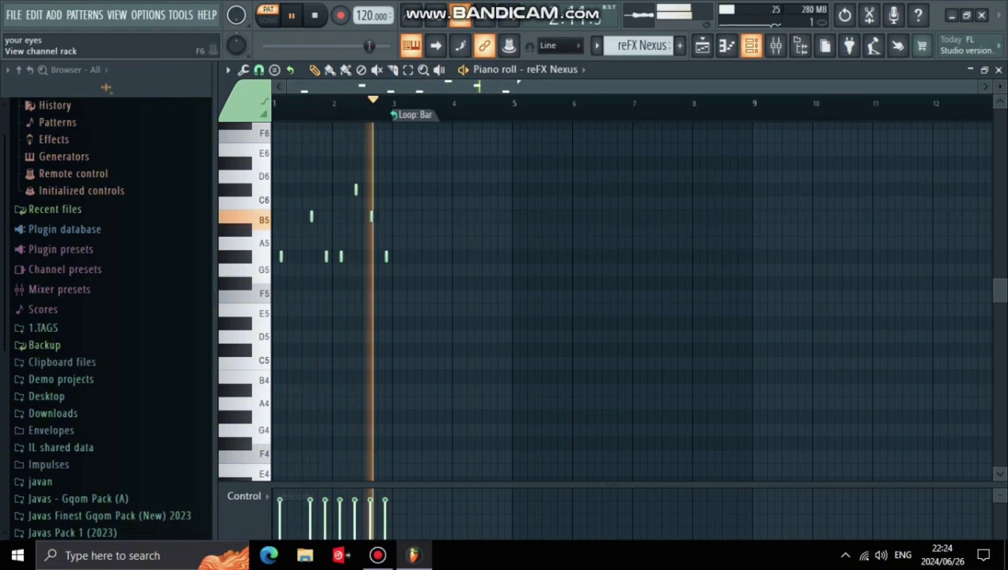
{"action": "key", "text": "space"}
{"action": "key", "text": "F6"}
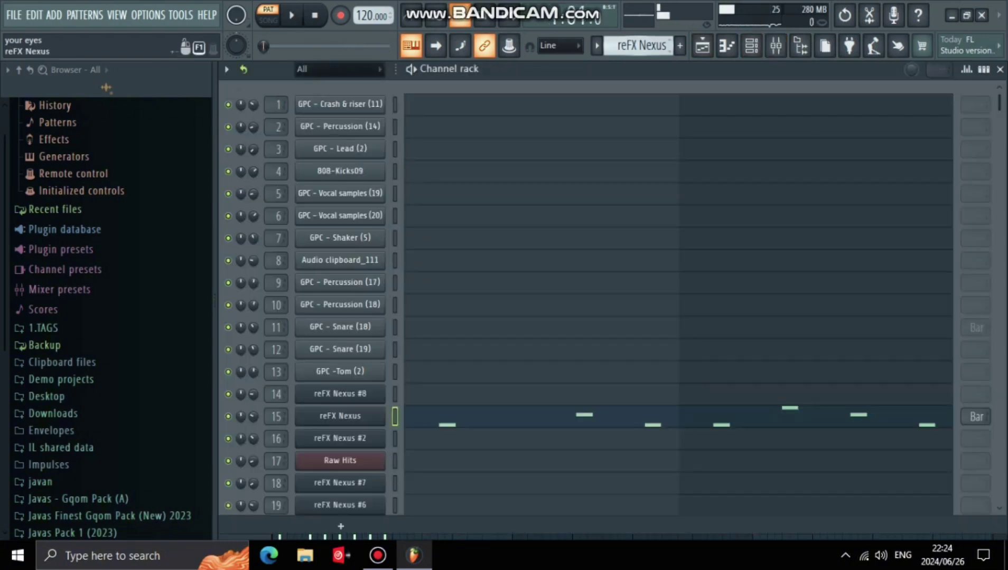
Switch to the reFX Nexus #2 pattern, inspect its piano preset, play its chords in the piano roll and stop playback.
{"action": "key", "text": "Right"}
{"action": "left_click", "coordinate": [340, 439]}
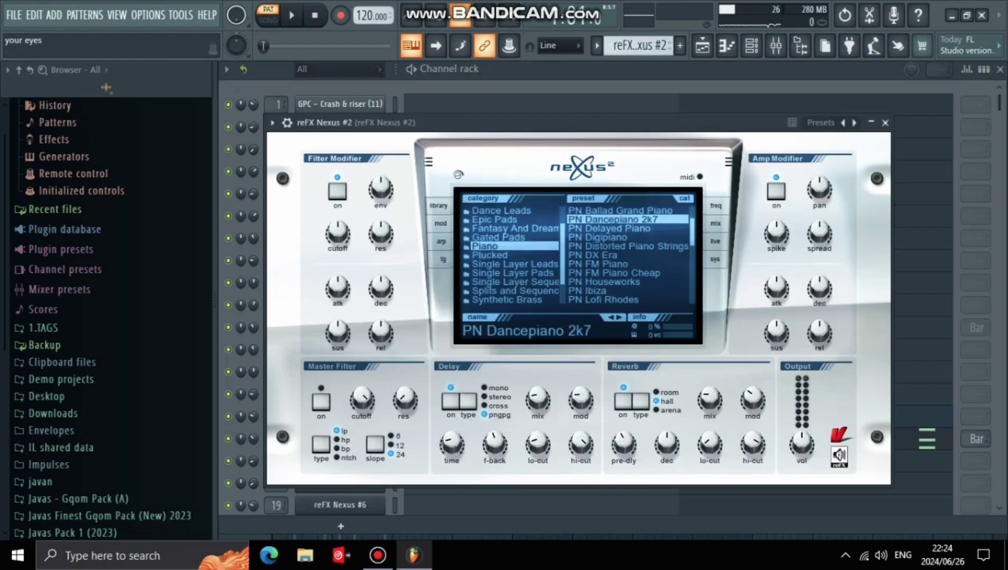
{"action": "left_click", "coordinate": [885, 123]}
{"action": "left_click", "coordinate": [491, 439]}
{"action": "key", "text": "space"}
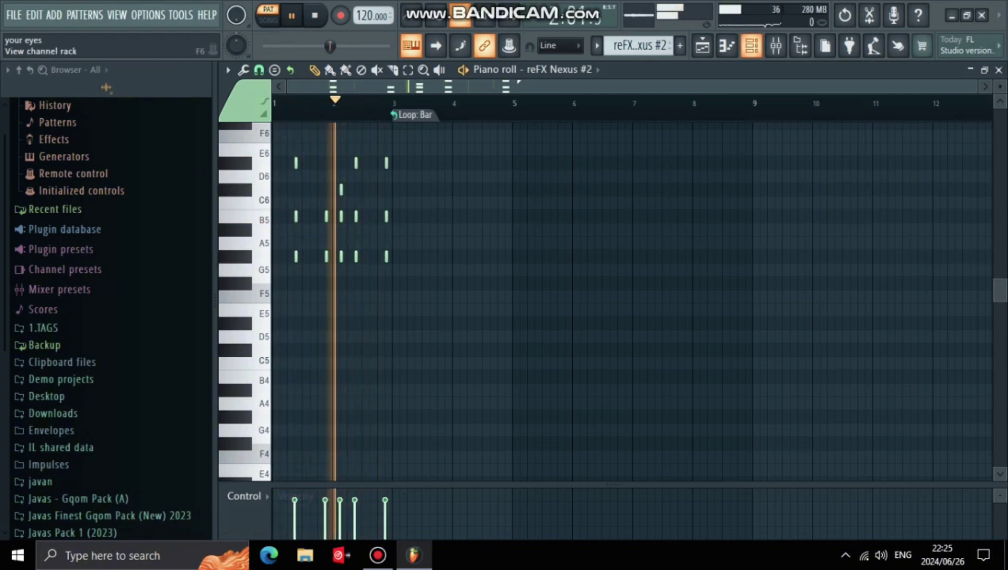
{"action": "left_click", "coordinate": [751, 46]}
{"action": "key", "text": "space"}
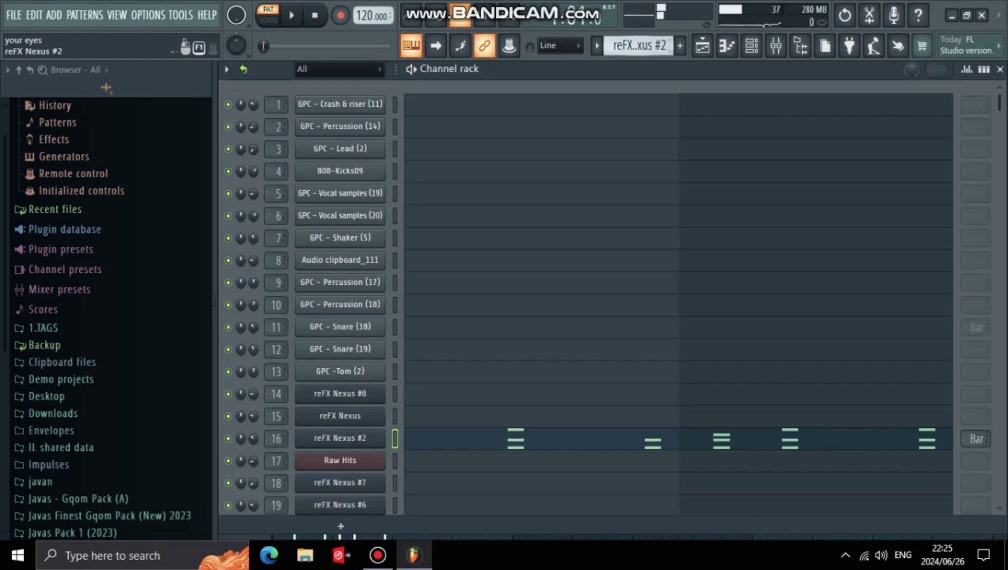
Switch to the Raw Hits pattern, play its chords in the piano roll and return to the channel rack.
{"action": "scroll", "coordinate": [639, 46], "scroll_direction": "down", "scroll_amount": 1}
{"action": "key", "text": "F7"}
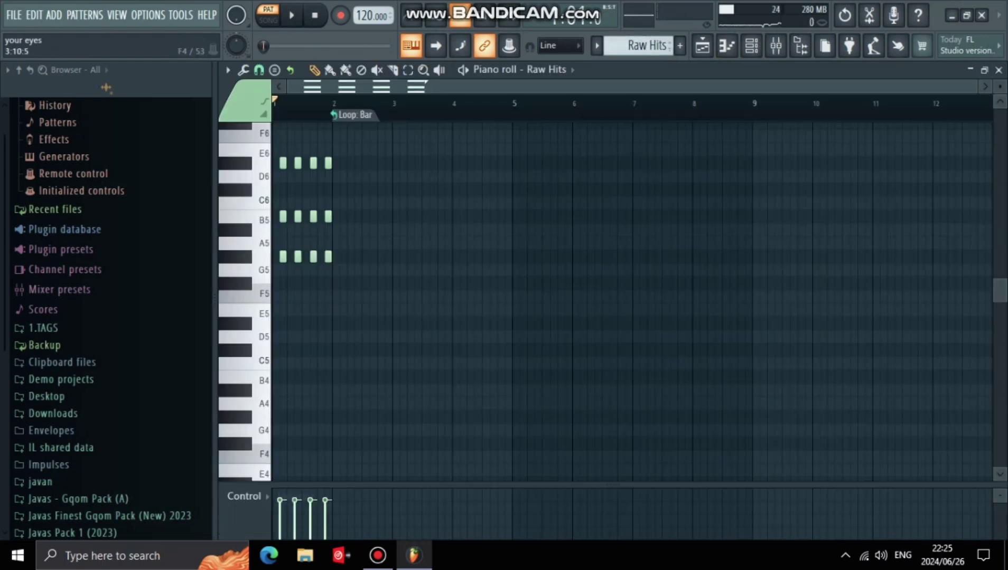
{"action": "key", "text": "space"}
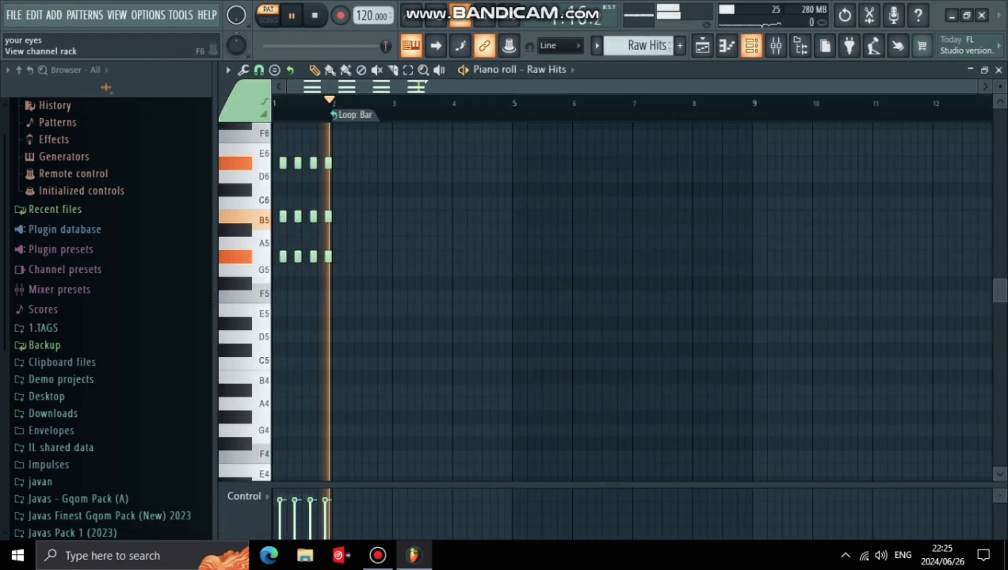
{"action": "key", "text": "space"}
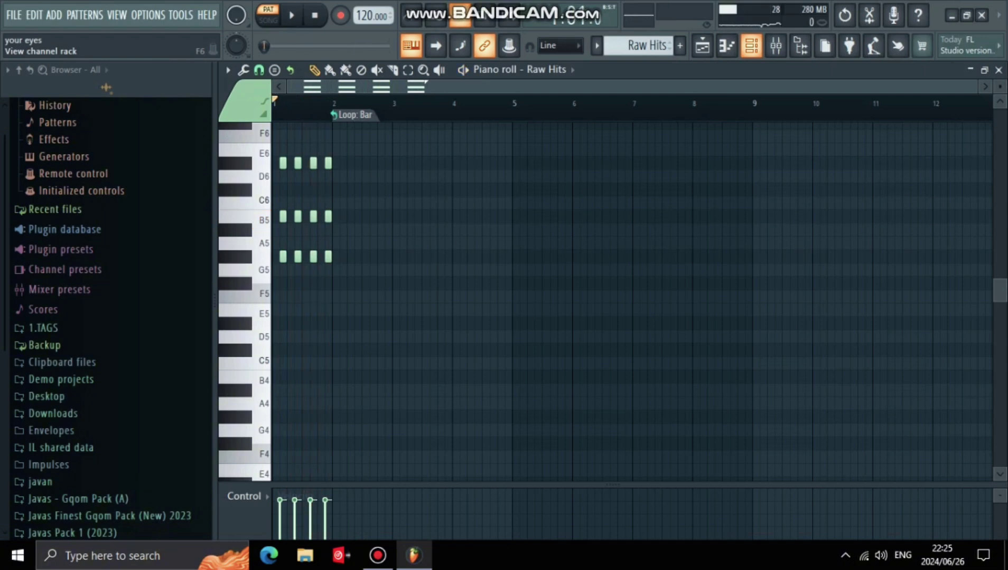
{"action": "left_click", "coordinate": [751, 46]}
Switch to the reFX Nexus #7 pattern, inspect its single-layer lead preset, play its chords in the piano roll and return to the channel rack.
{"action": "scroll", "coordinate": [639, 46], "scroll_direction": "down", "scroll_amount": 1}
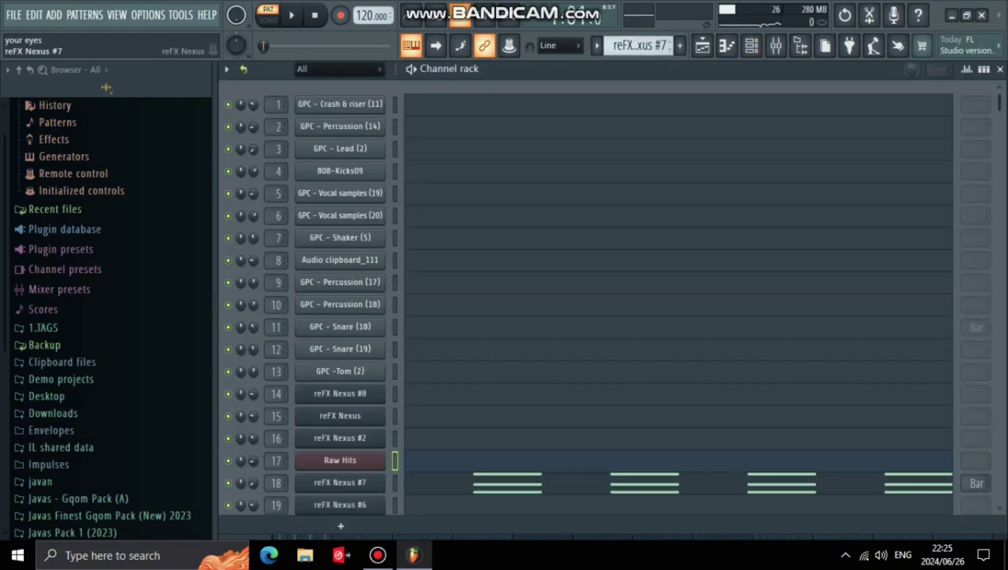
{"action": "left_click", "coordinate": [339, 483]}
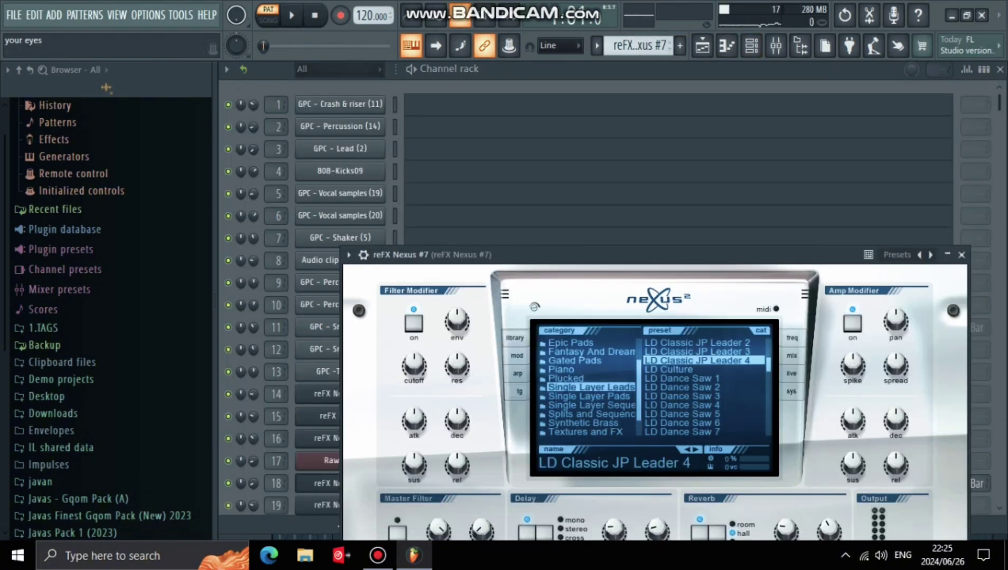
{"action": "left_click", "coordinate": [961, 255]}
{"action": "key", "text": "F7"}
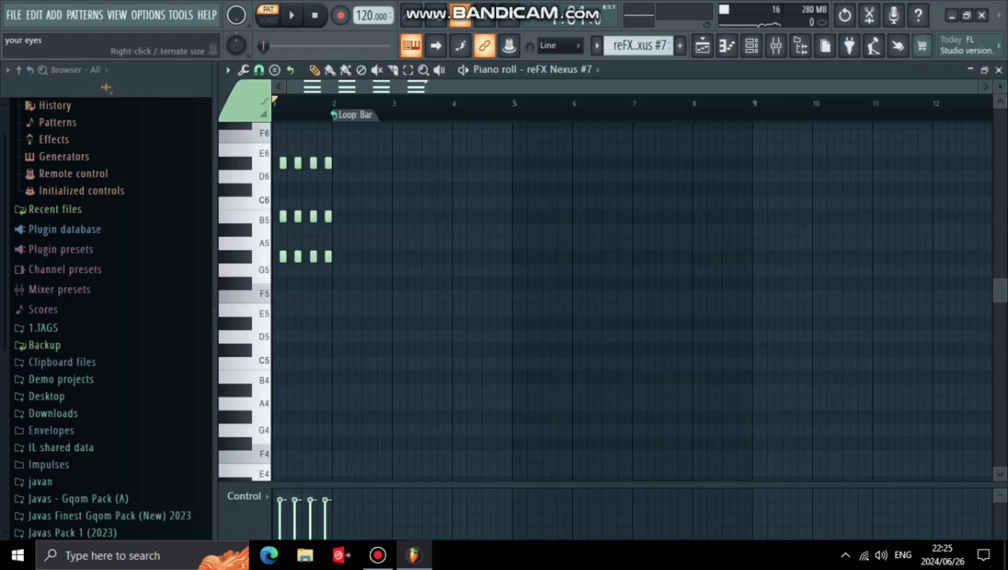
{"action": "key", "text": "space"}
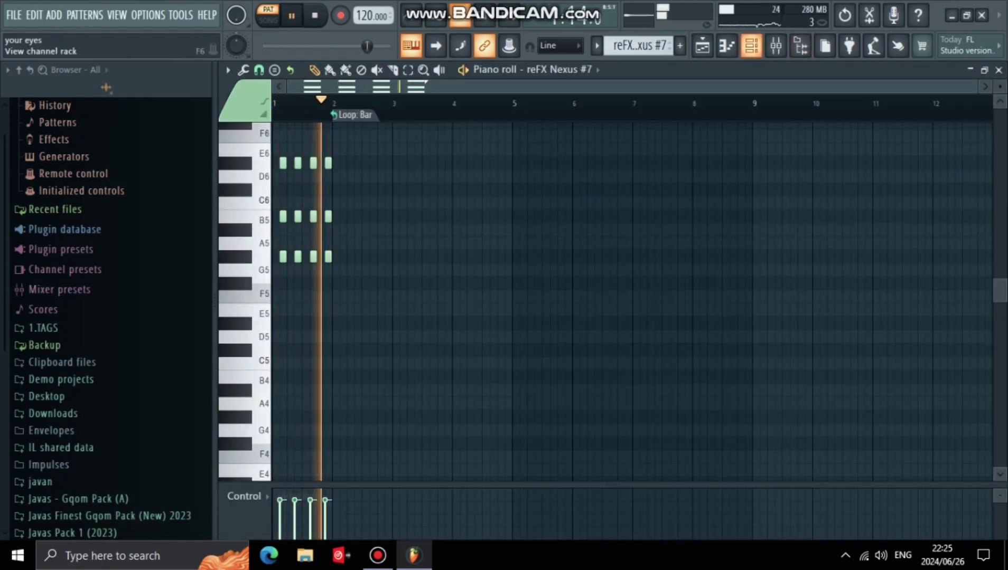
{"action": "left_click", "coordinate": [751, 46]}
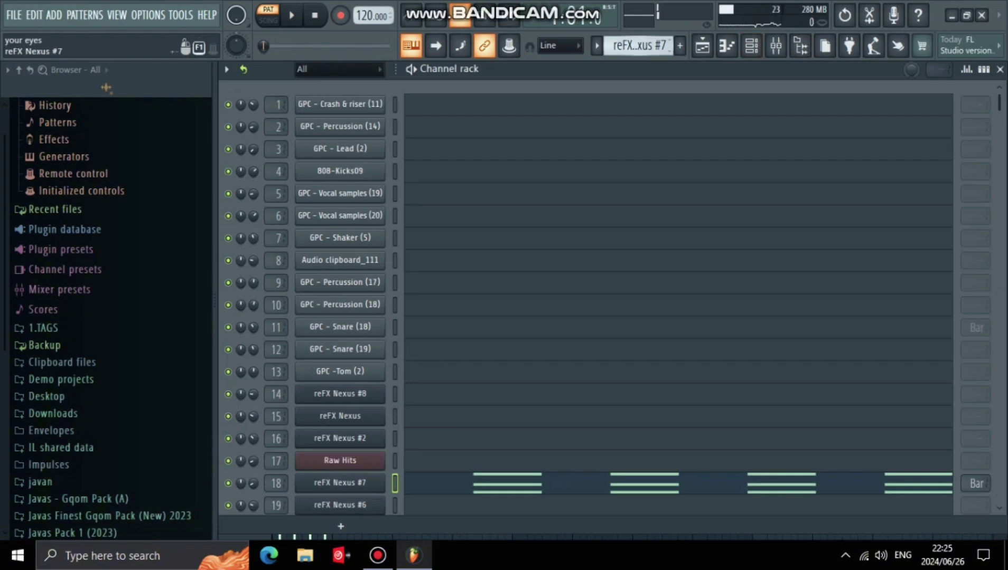
Switch to the reFX Nexus #6 pattern, inspect its XP Dance lead preset and play its chords and bass notes in the piano roll.
{"action": "key", "text": "KP_Add"}
{"action": "scroll", "coordinate": [340, 393], "scroll_direction": "down", "scroll_amount": 3}
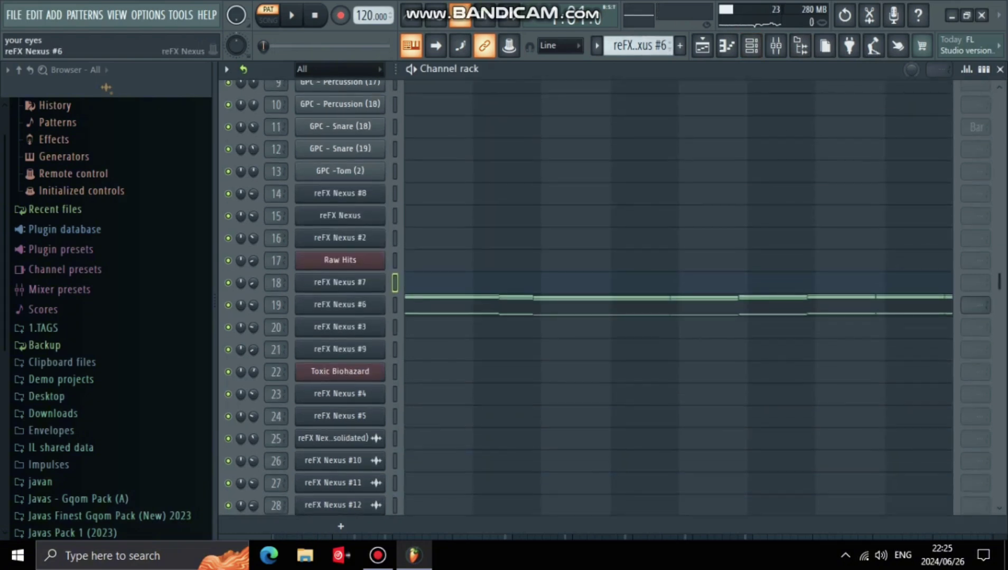
{"action": "key", "text": "KP_Subtract"}
{"action": "key", "text": "KP_Subtract"}
{"action": "key", "text": "KP_Add"}
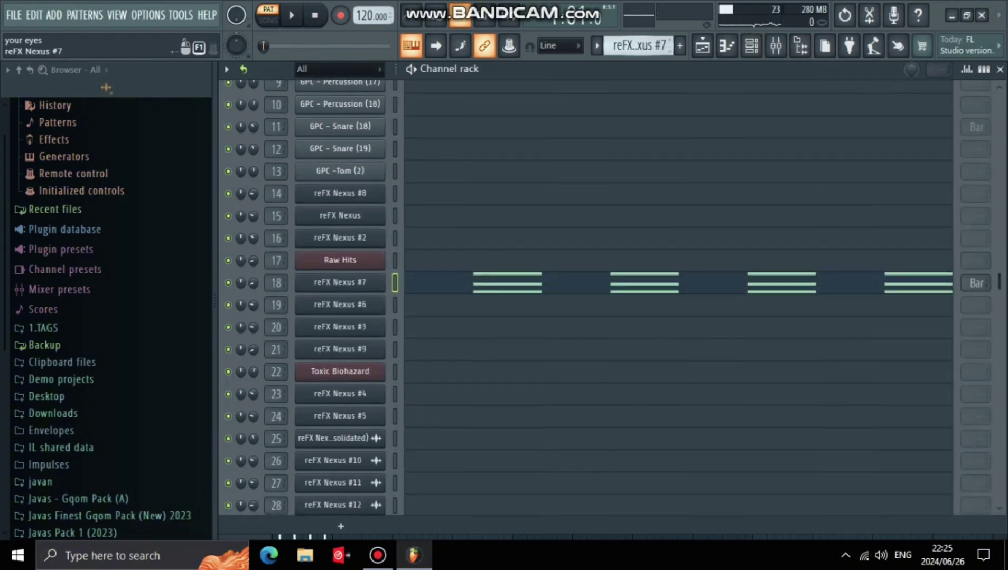
{"action": "key", "text": "KP_Add"}
{"action": "left_click", "coordinate": [339, 304]}
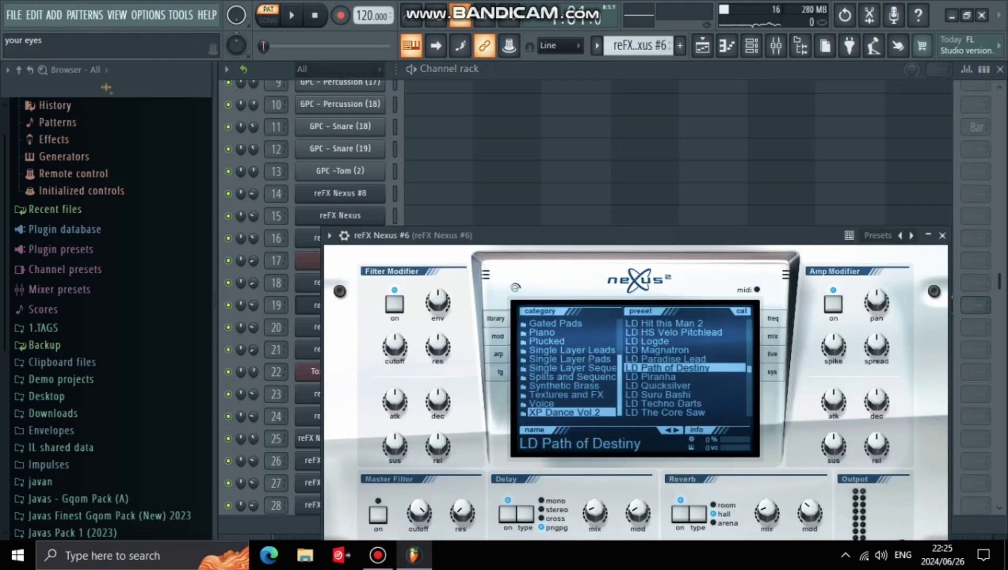
{"action": "left_click", "coordinate": [941, 236]}
{"action": "key", "text": "F7"}
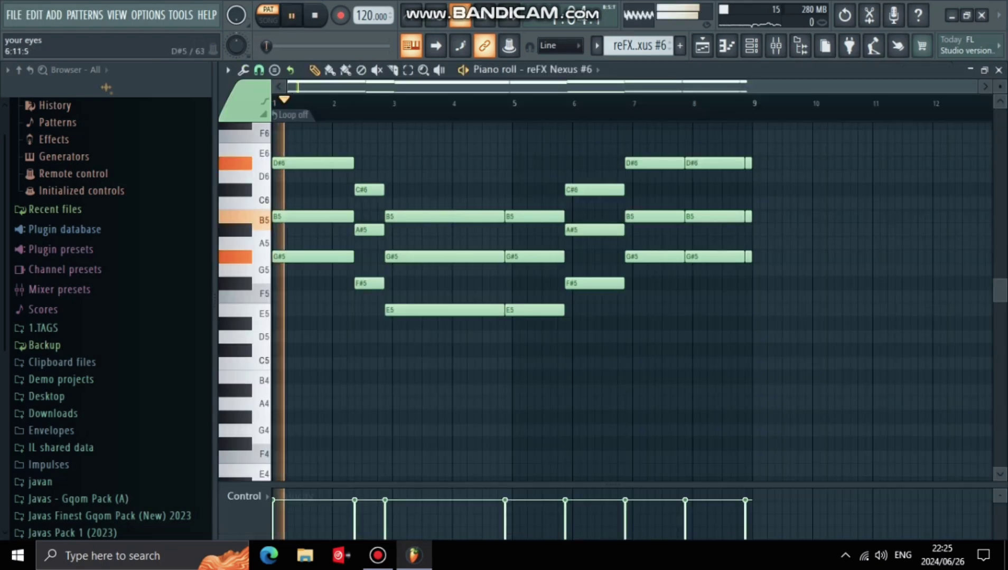
{"action": "scroll", "coordinate": [507, 325], "scroll_direction": "down", "scroll_amount": 5}
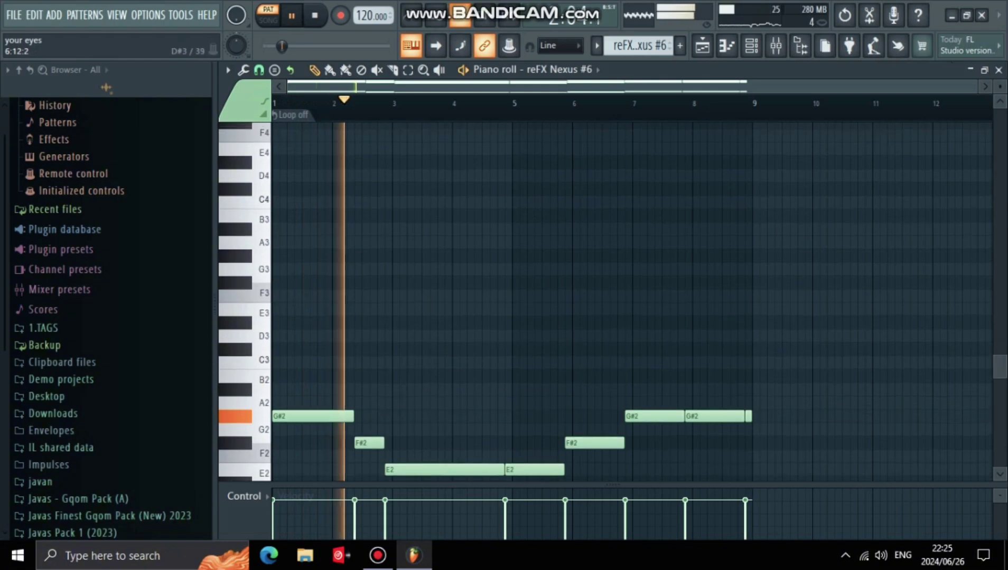
{"action": "scroll", "coordinate": [507, 325], "scroll_direction": "up", "scroll_amount": 6}
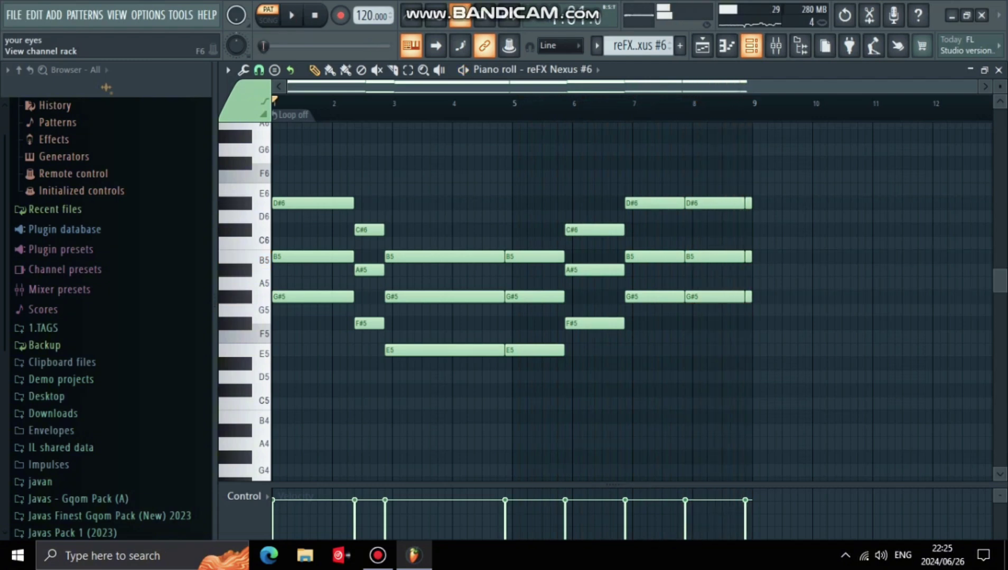
{"action": "key", "text": "F6"}
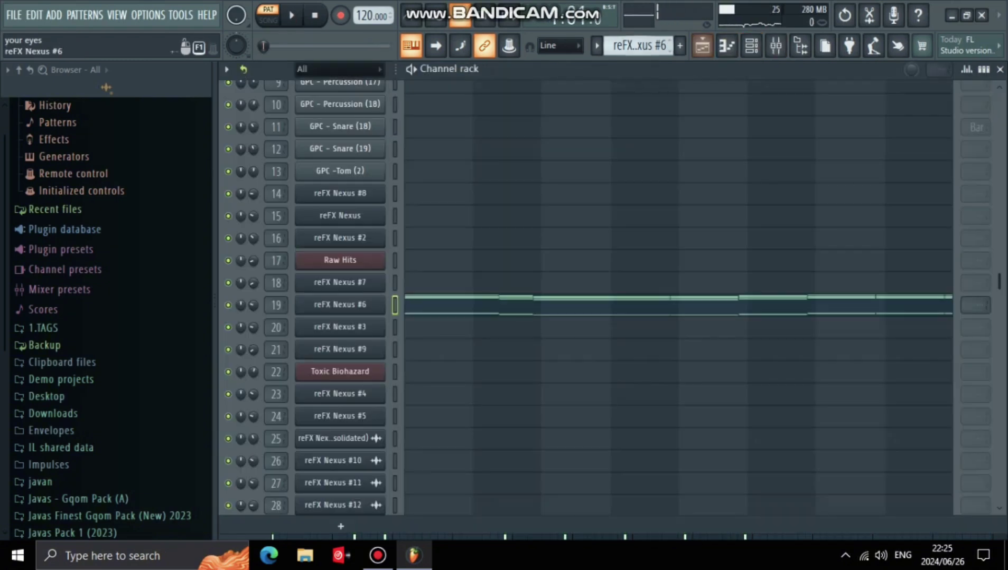
Switch to the reFX Nexus #3 pattern, check its synth, play its chords in the piano roll and return to the channel rack.
{"action": "key", "text": "KP_Add"}
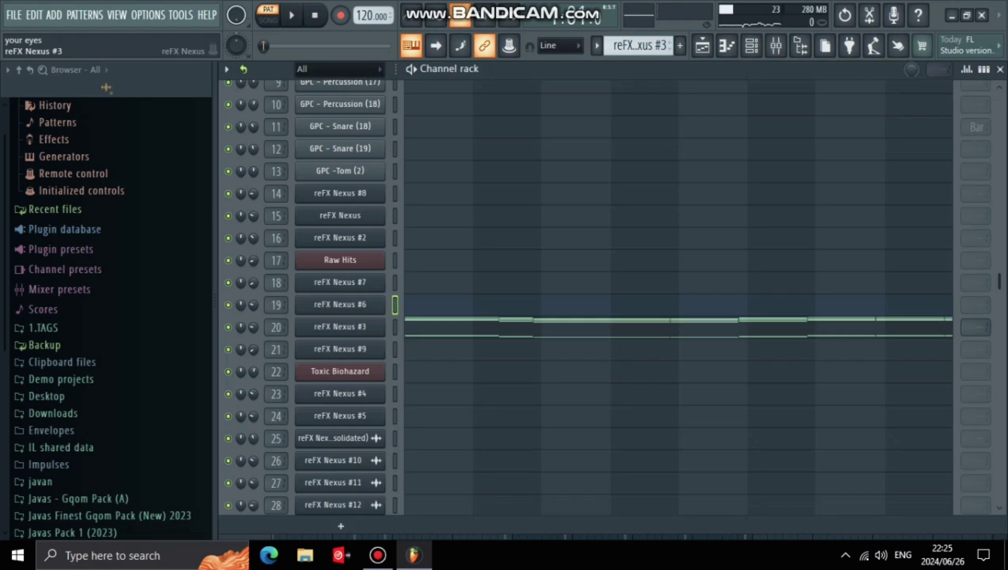
{"action": "left_click", "coordinate": [340, 327]}
{"action": "left_click", "coordinate": [845, 139]}
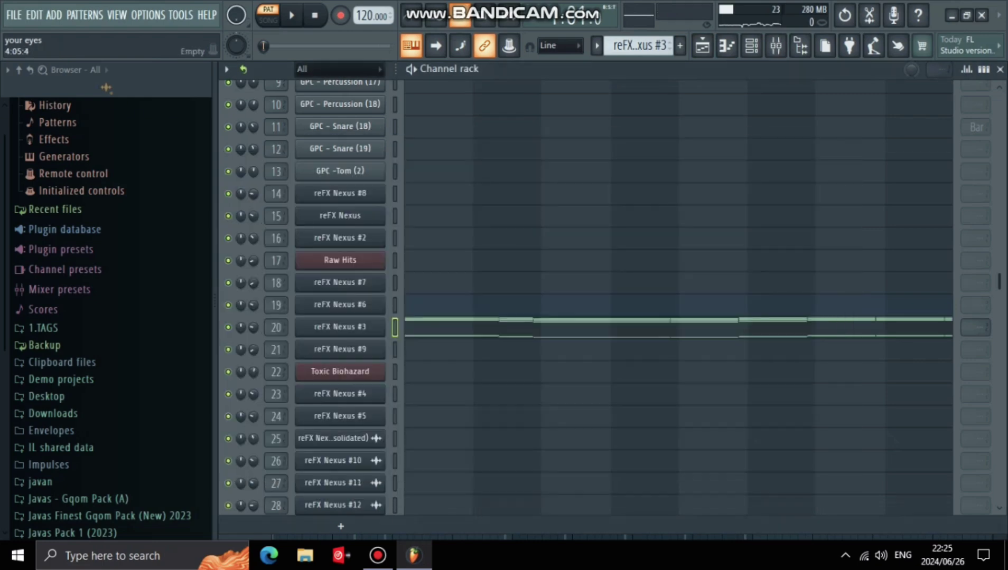
{"action": "key", "text": "F7"}
{"action": "scroll", "coordinate": [619, 328], "scroll_direction": "down", "scroll_amount": 10}
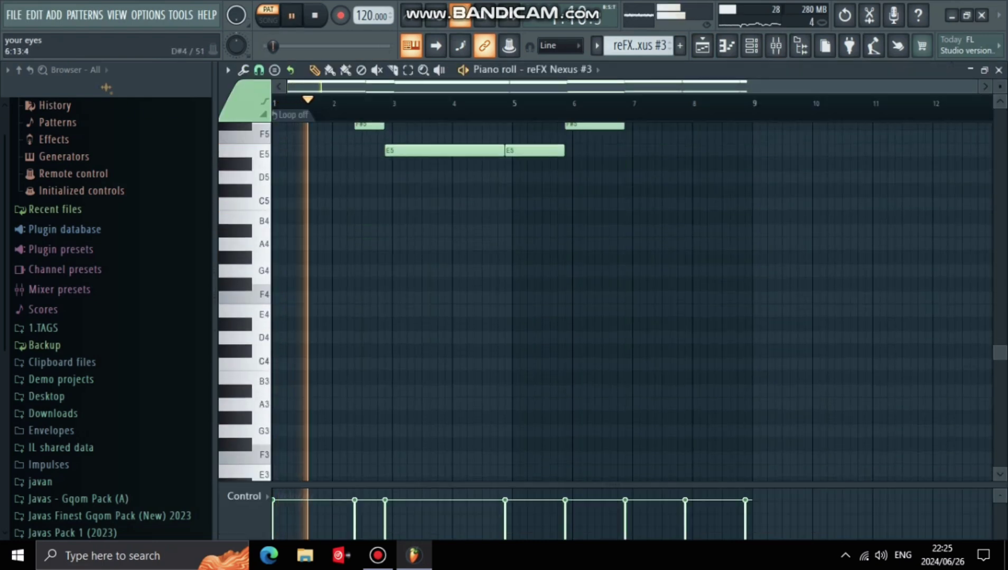
{"action": "scroll", "coordinate": [619, 328], "scroll_direction": "up", "scroll_amount": 8}
{"action": "scroll", "coordinate": [619, 328], "scroll_direction": "up", "scroll_amount": 4}
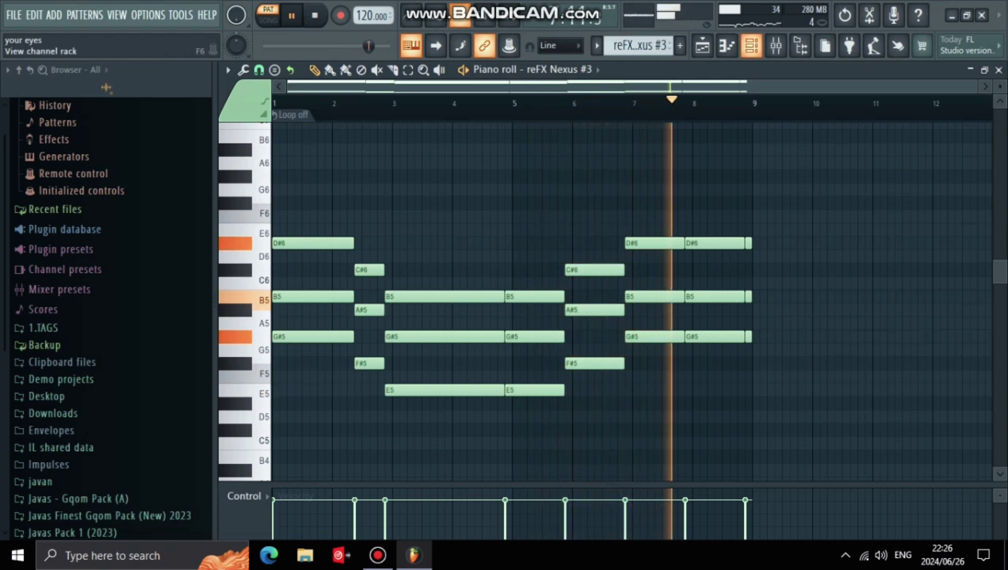
{"action": "left_click", "coordinate": [751, 46]}
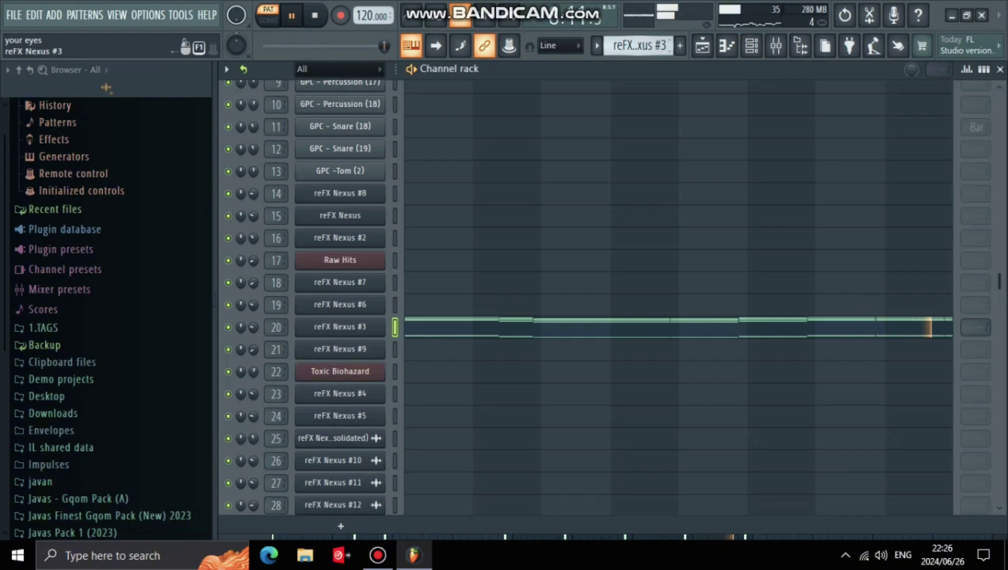
Switch to the reFX Nexus #9 pattern, inspect its epic pad preset and play its chords in the piano roll.
{"action": "key", "text": "KP_Add"}
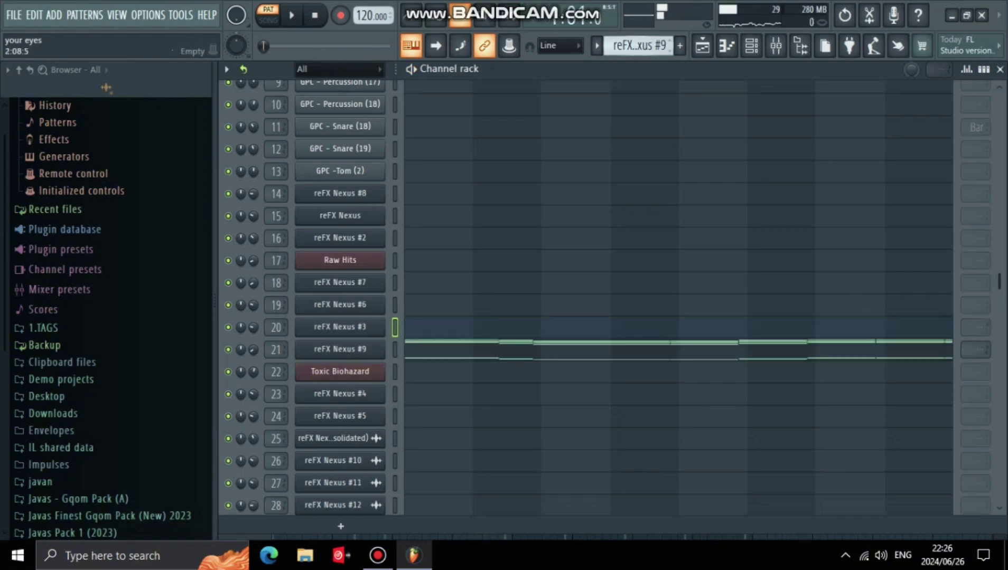
{"action": "left_click", "coordinate": [339, 350]}
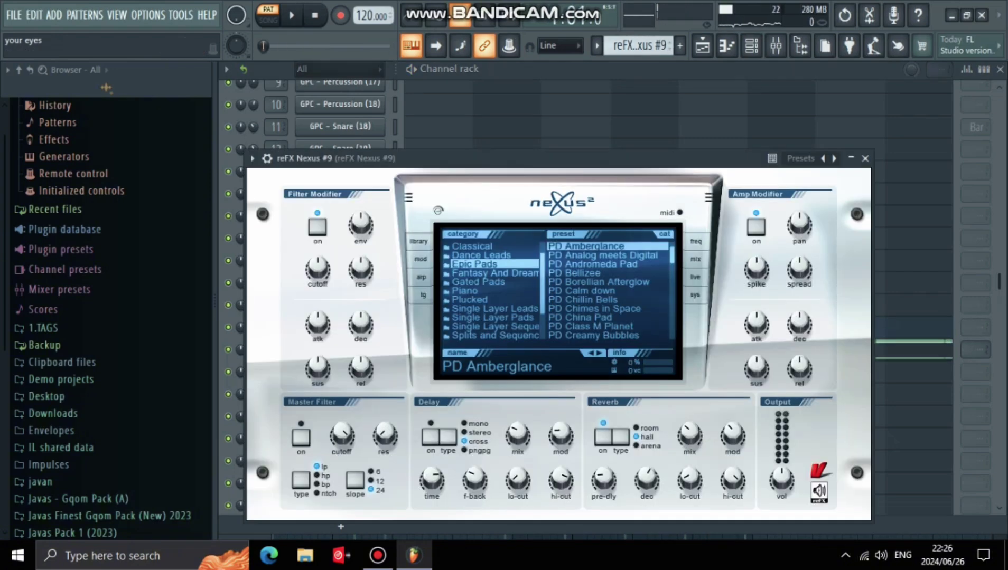
{"action": "left_click", "coordinate": [865, 158]}
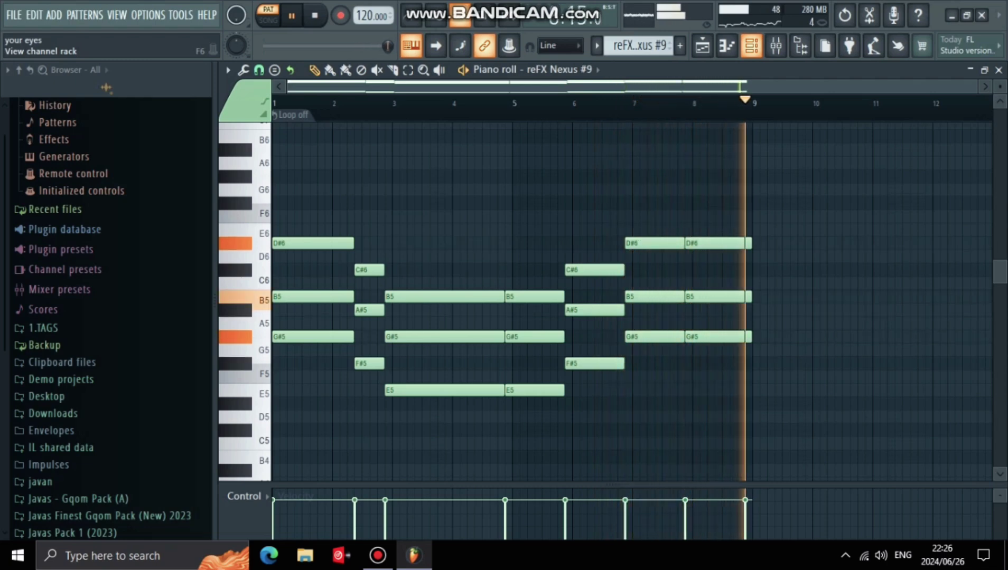
Switch to the Toxic Biohazard pattern, inspect its synth program, play its bassline in the piano roll and return to the channel rack.
{"action": "scroll", "coordinate": [638, 46], "scroll_direction": "down", "scroll_amount": 1}
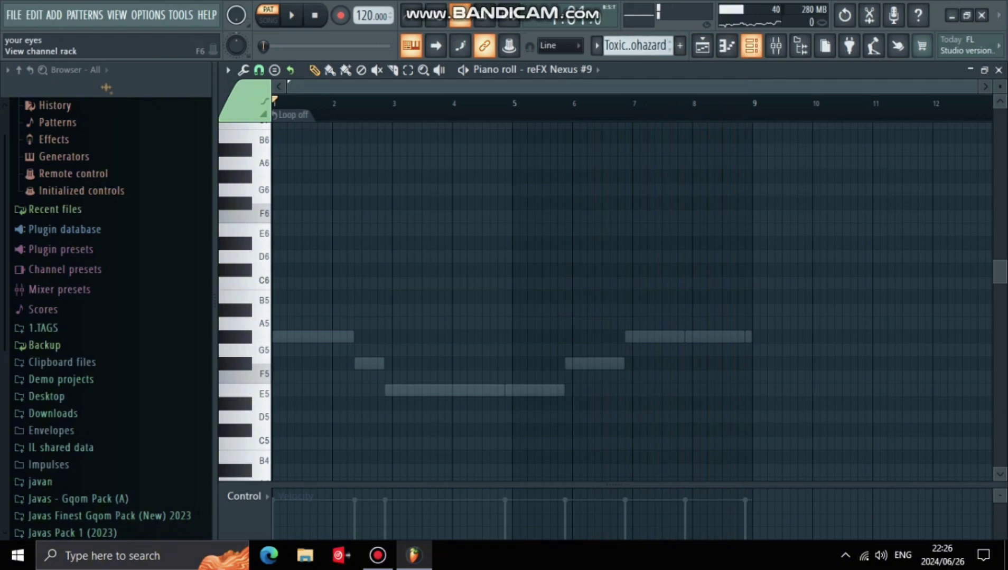
{"action": "left_click", "coordinate": [751, 46]}
{"action": "left_click", "coordinate": [340, 304]}
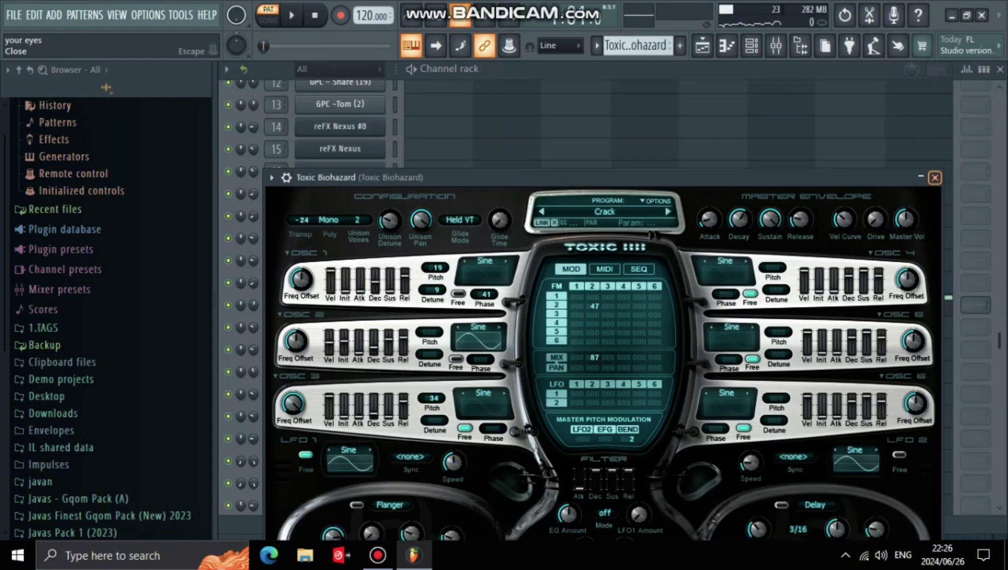
{"action": "left_click", "coordinate": [934, 177]}
{"action": "left_click", "coordinate": [637, 308]}
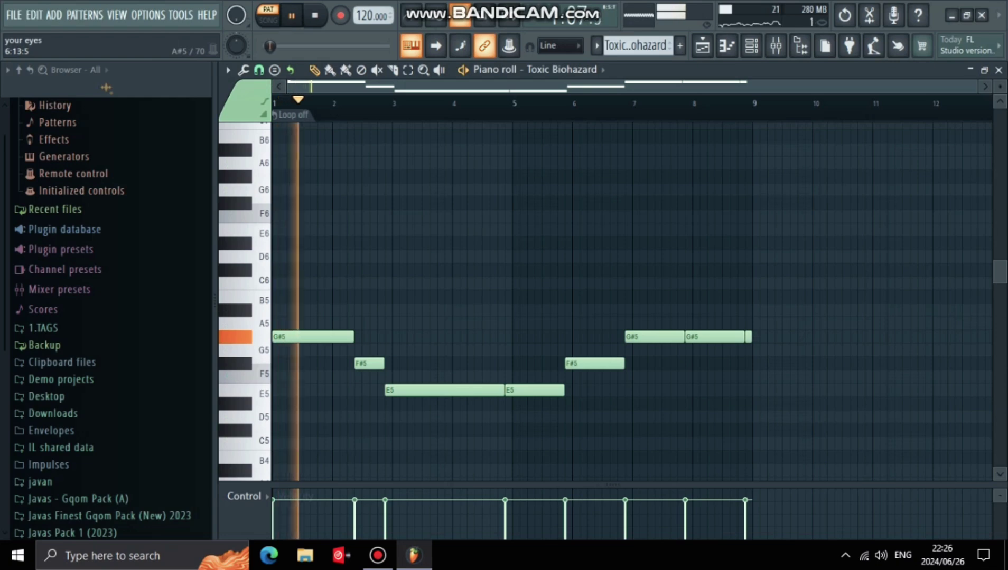
{"action": "scroll", "coordinate": [631, 301], "scroll_direction": "down", "scroll_amount": 3}
{"action": "scroll", "coordinate": [631, 301], "scroll_direction": "up", "scroll_amount": 1}
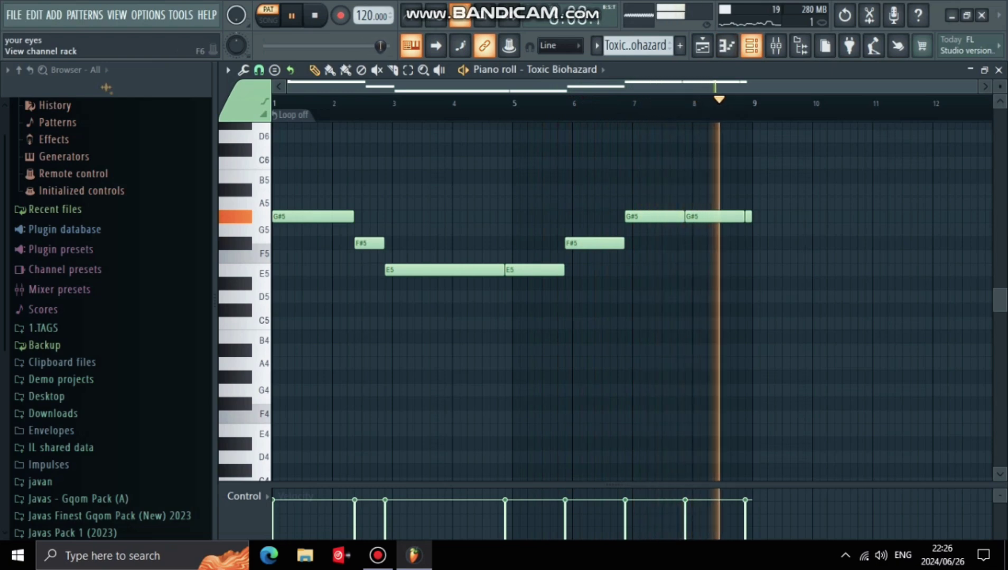
{"action": "left_click", "coordinate": [751, 46]}
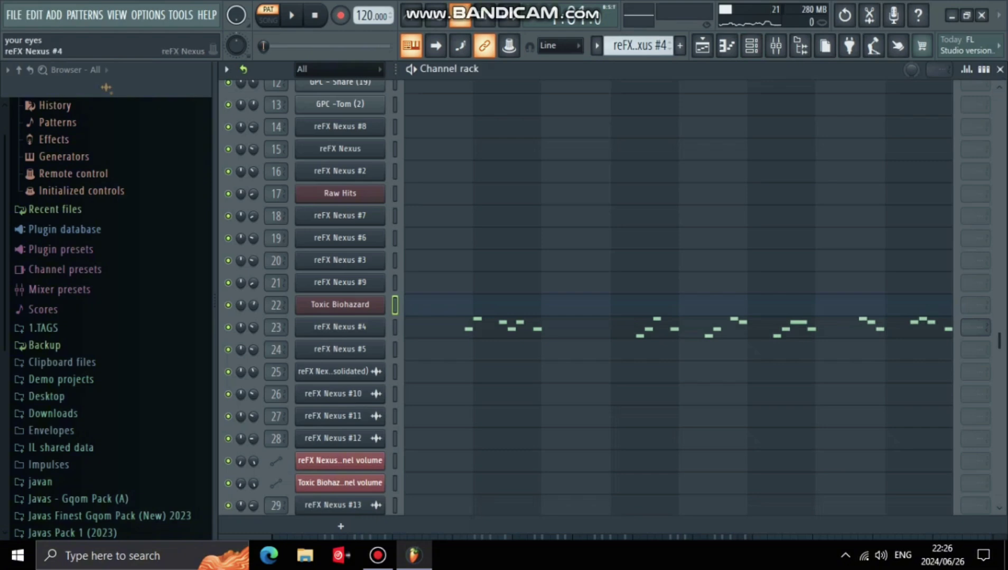
Inspect the piano preset of reFX Nexus #4, play its melody in the piano roll and return to the channel rack.
{"action": "left_click", "coordinate": [340, 328]}
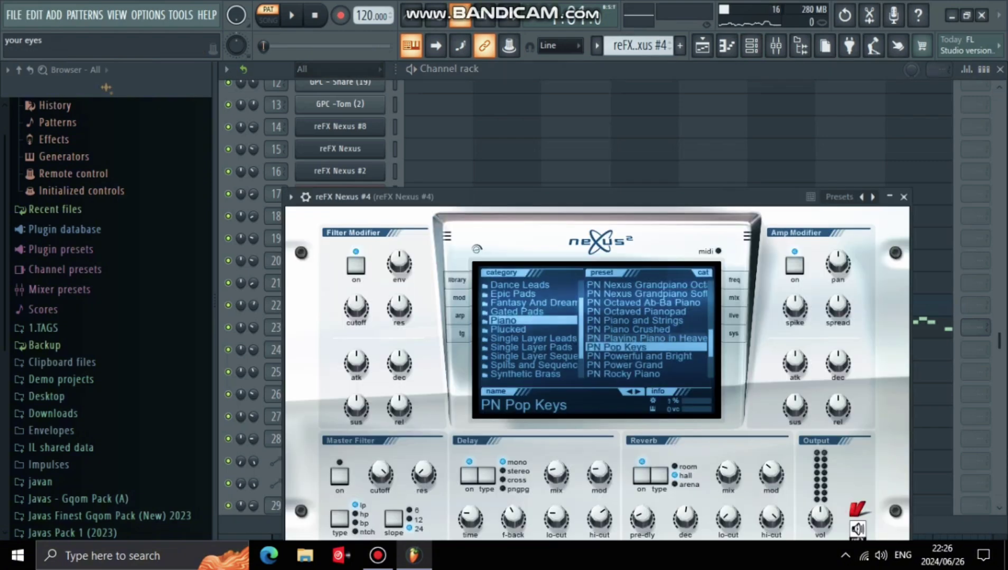
{"action": "left_click", "coordinate": [903, 197]}
{"action": "key", "text": "space"}
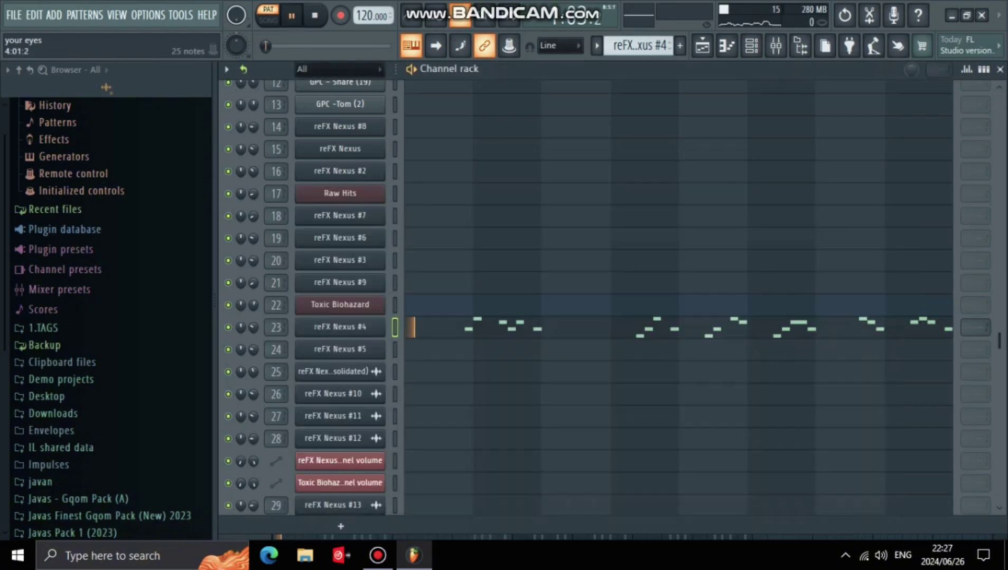
{"action": "left_click", "coordinate": [576, 329]}
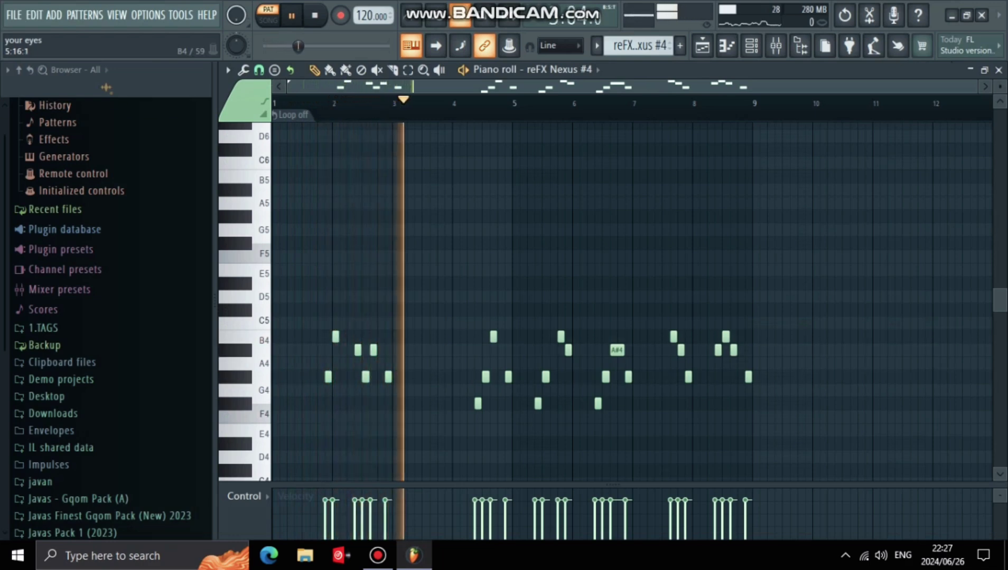
{"action": "scroll", "coordinate": [665, 285], "scroll_direction": "down", "scroll_amount": 4}
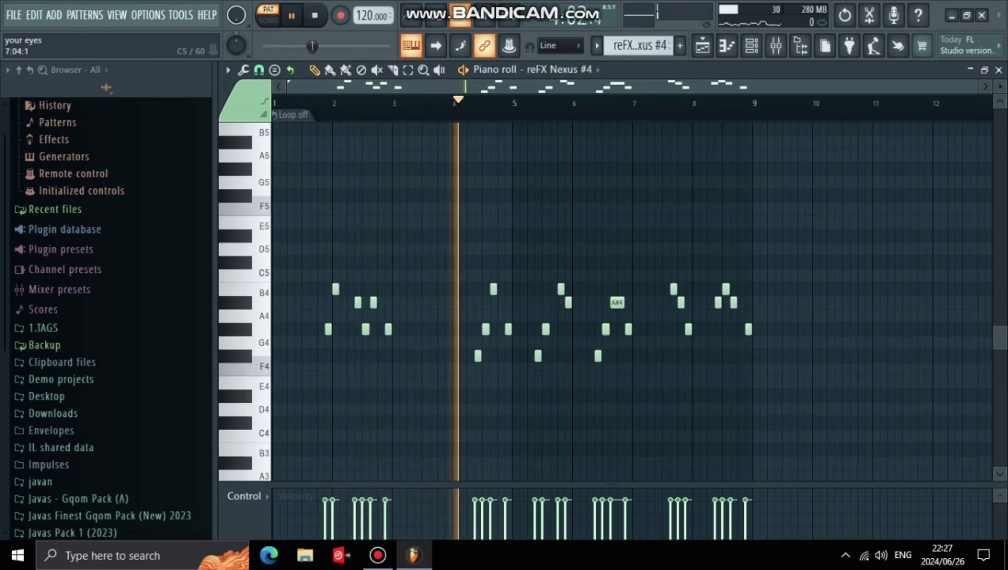
{"action": "scroll", "coordinate": [763, 271], "scroll_direction": "up", "scroll_amount": 3}
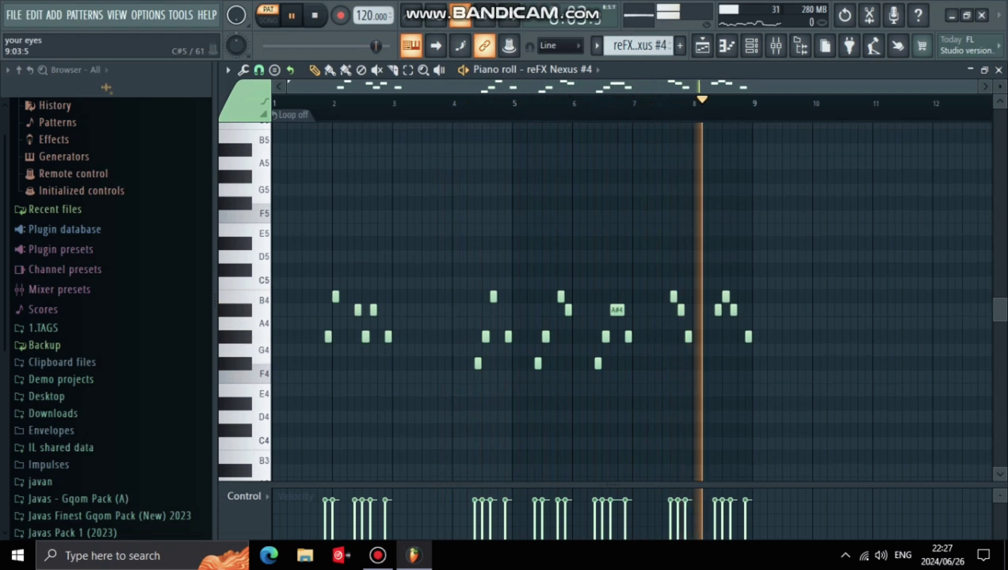
{"action": "left_click", "coordinate": [751, 45]}
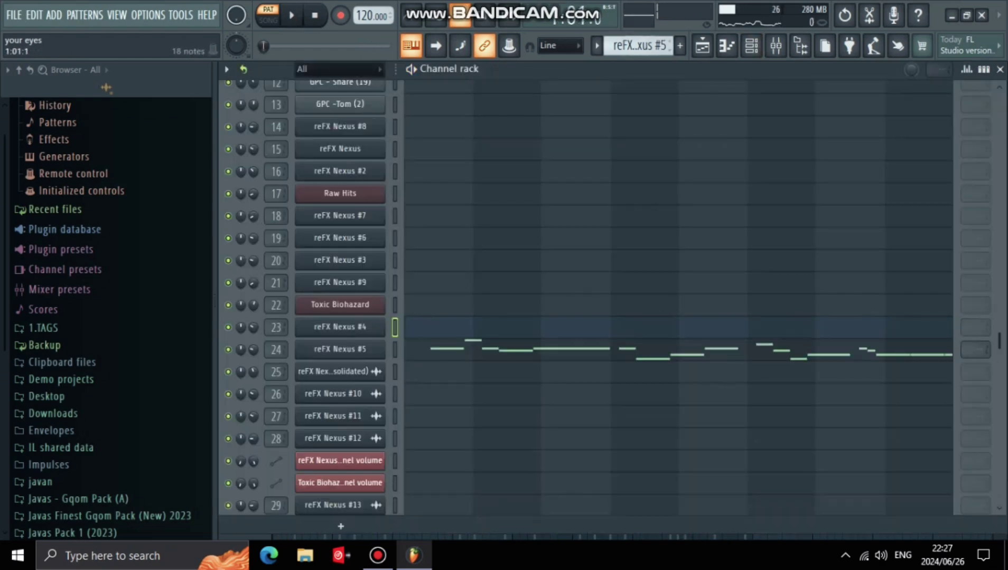
Inspect the piano preset of reFX Nexus #5, play its melody in the piano roll and move on to Pattern 25.
{"action": "left_click", "coordinate": [340, 349]}
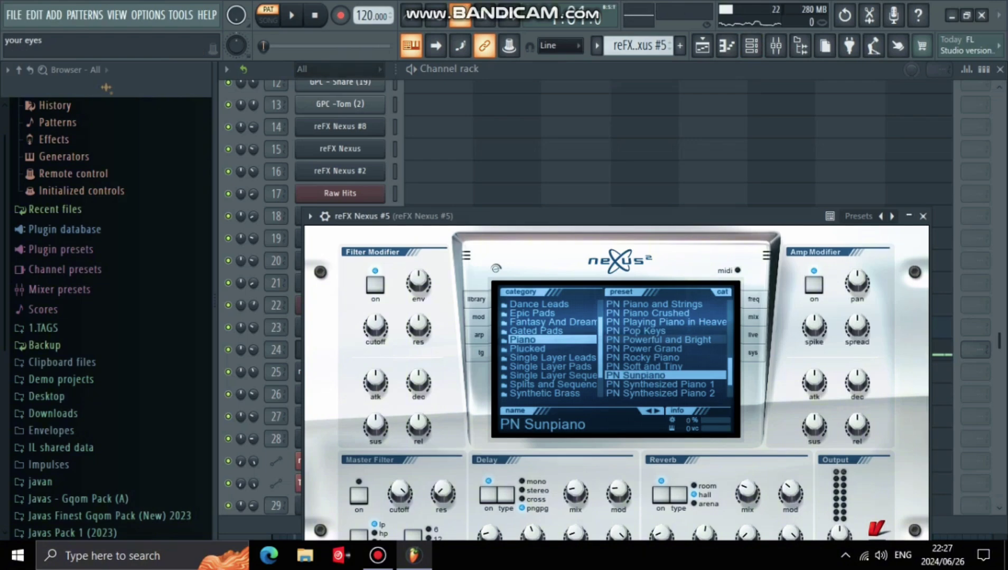
{"action": "left_click", "coordinate": [922, 216]}
{"action": "key", "text": "space"}
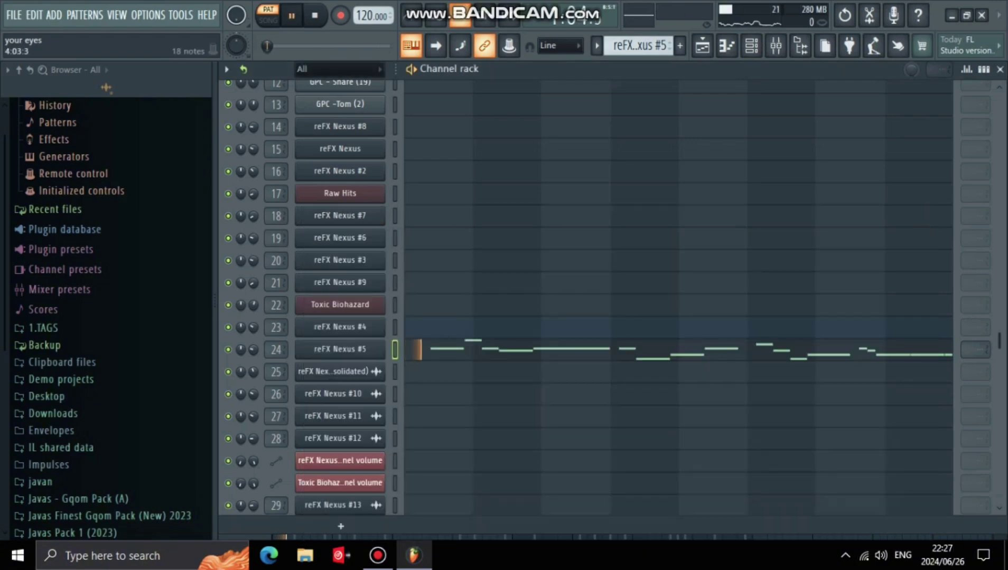
{"action": "left_click", "coordinate": [621, 349]}
{"action": "scroll", "coordinate": [625, 403], "scroll_direction": "up", "scroll_amount": 4}
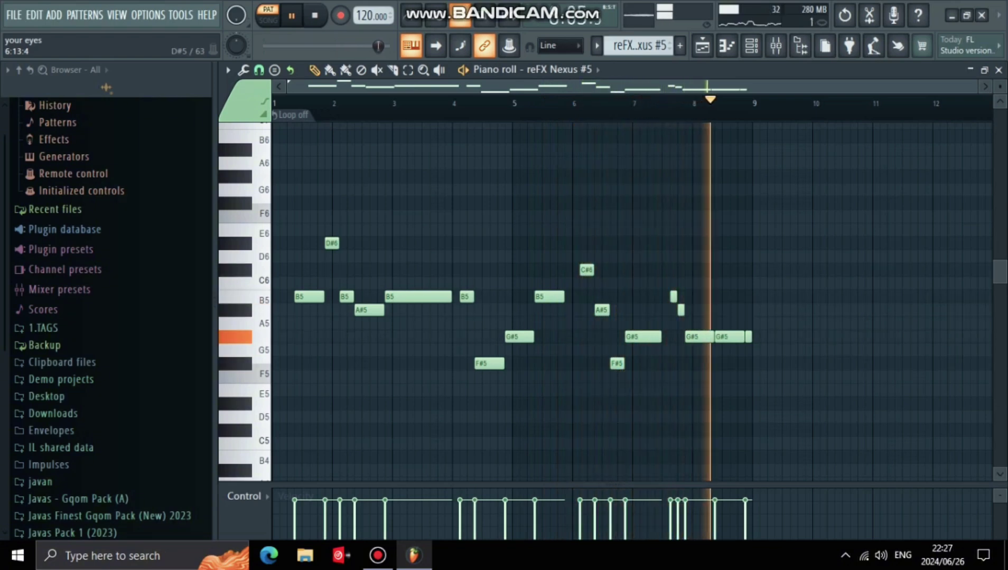
{"action": "left_click", "coordinate": [751, 45]}
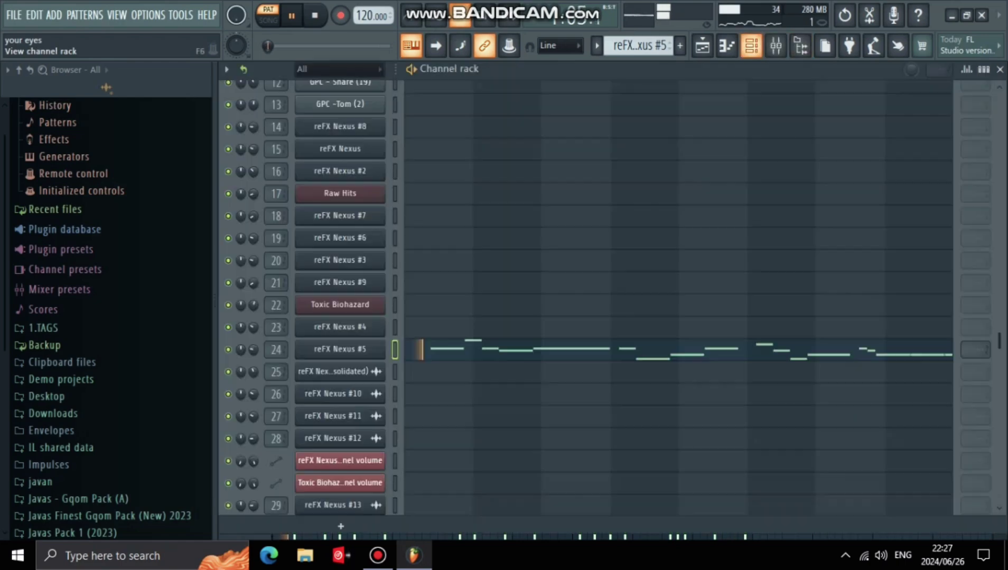
{"action": "scroll", "coordinate": [638, 45], "scroll_direction": "down", "scroll_amount": 1}
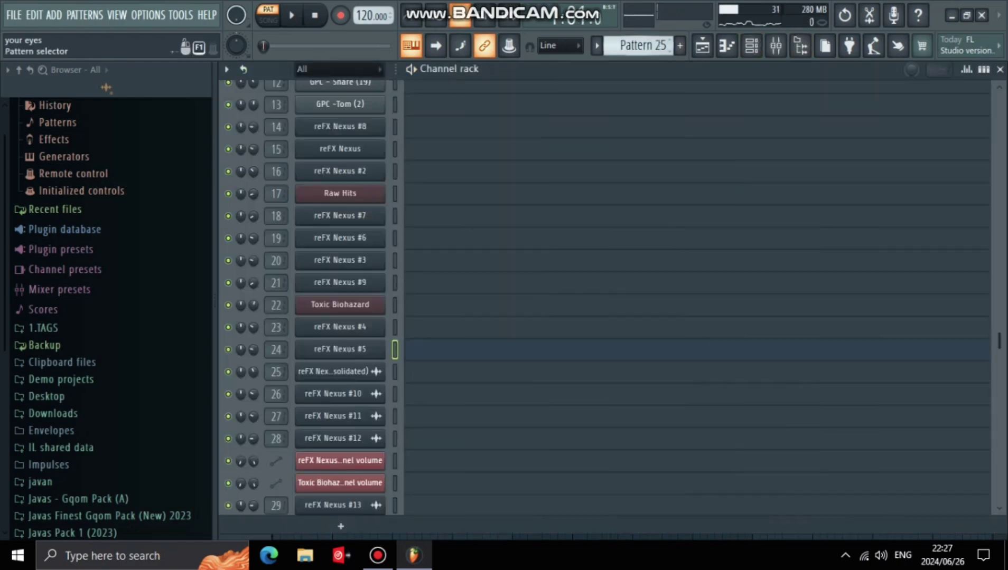